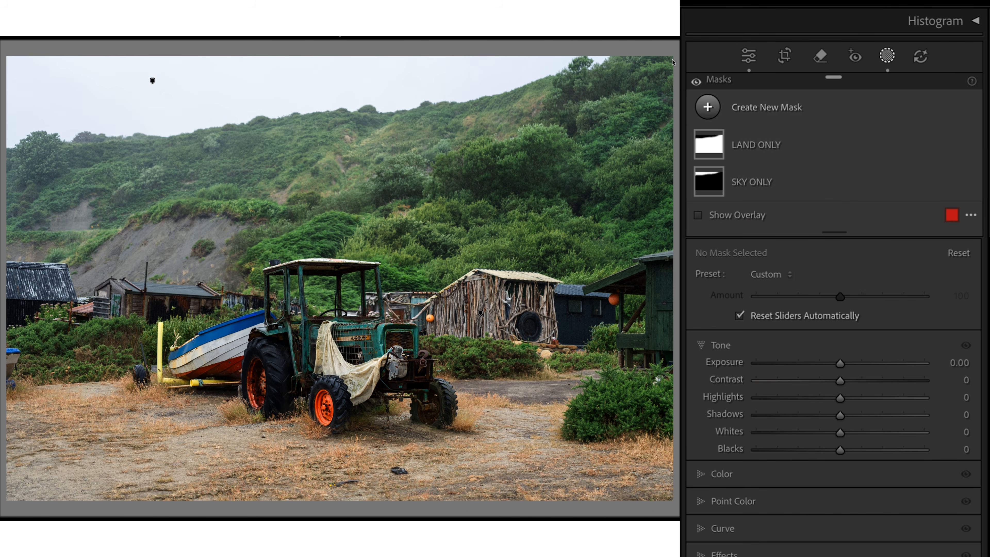
Delete the existing masks from the tractor photo, including the SKY ONLY mask.
left_click(858, 148)
key("Delete")
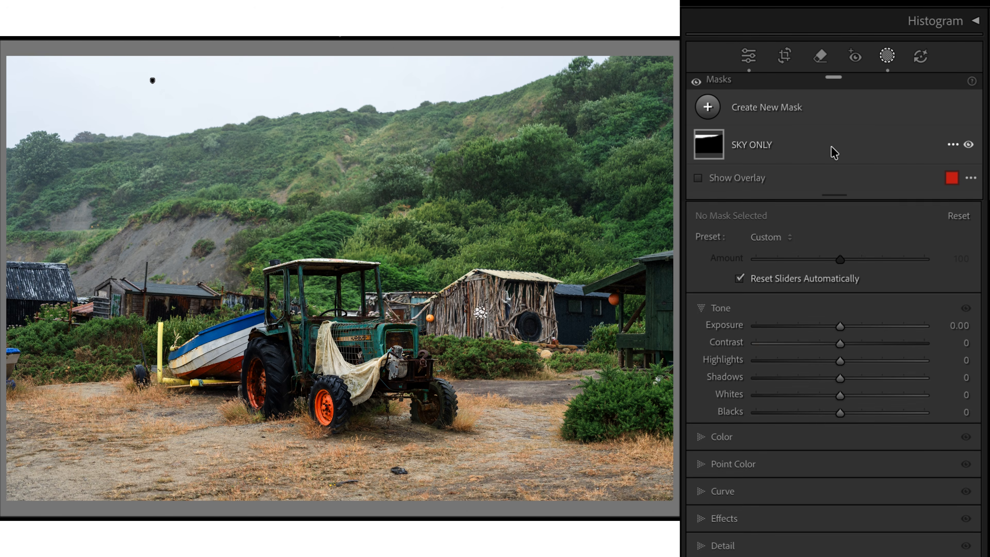
left_click(811, 147)
key("Delete")
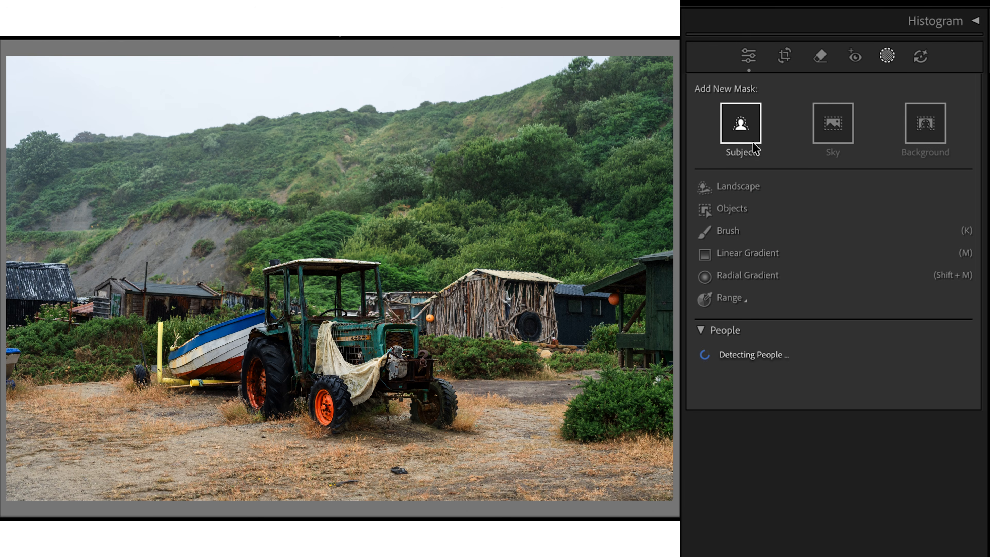
Create a sky mask on the tractor photo and add an inverted duplicate of it covering the land.
left_click(836, 128)
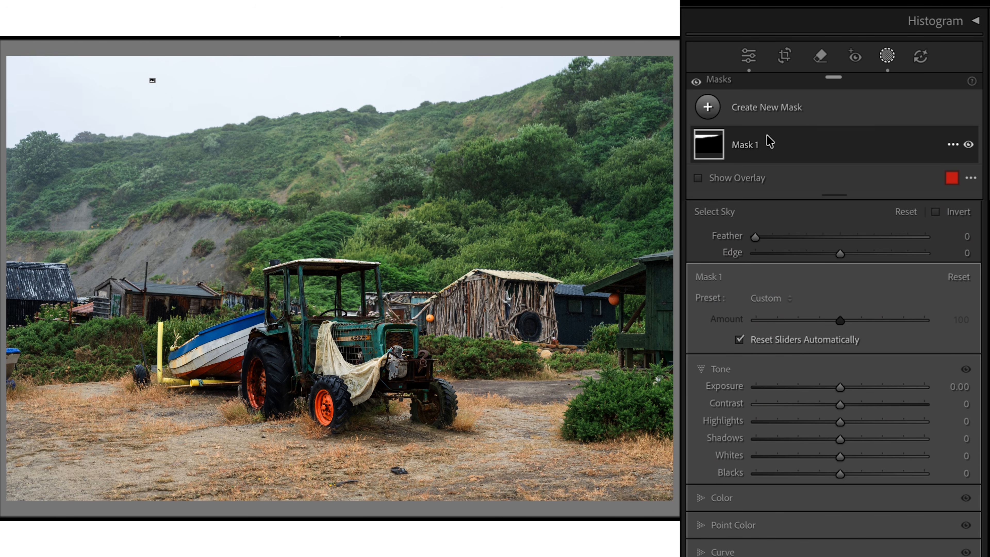
left_click(911, 152)
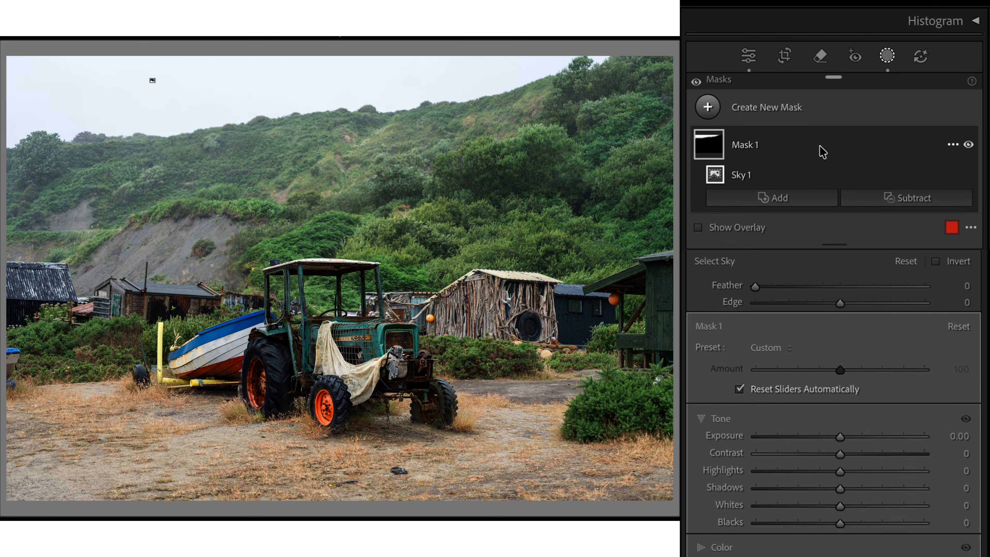
left_click(953, 146)
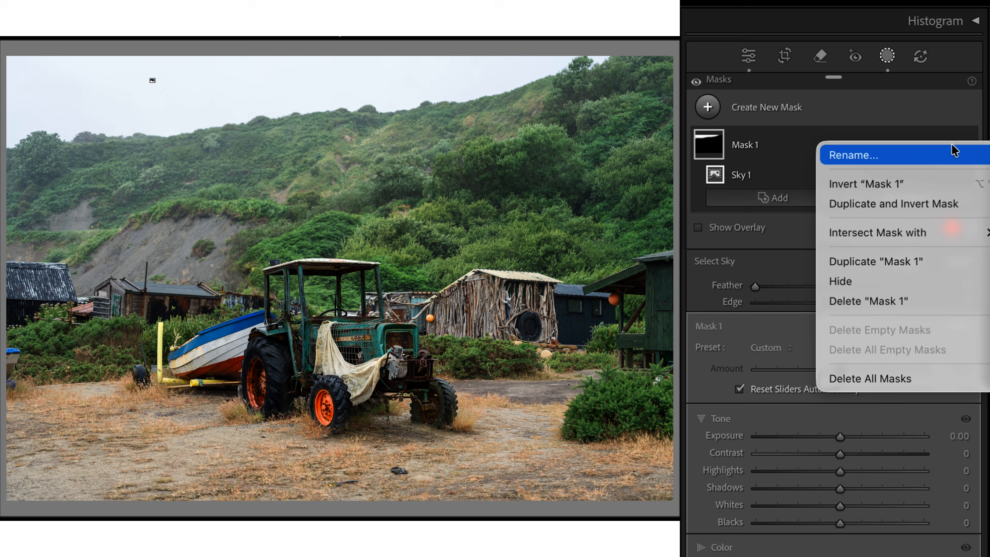
left_click(912, 200)
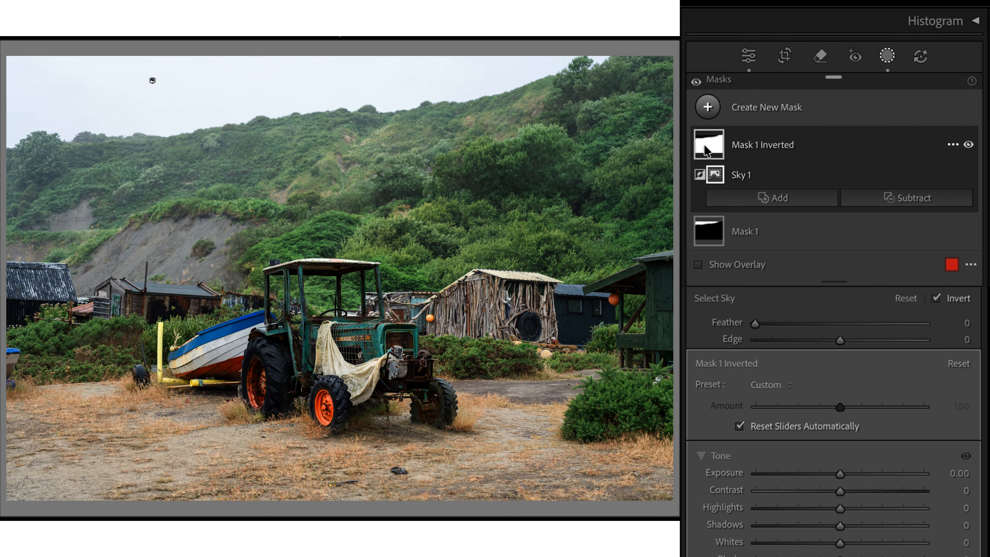
mouse_move(710, 151)
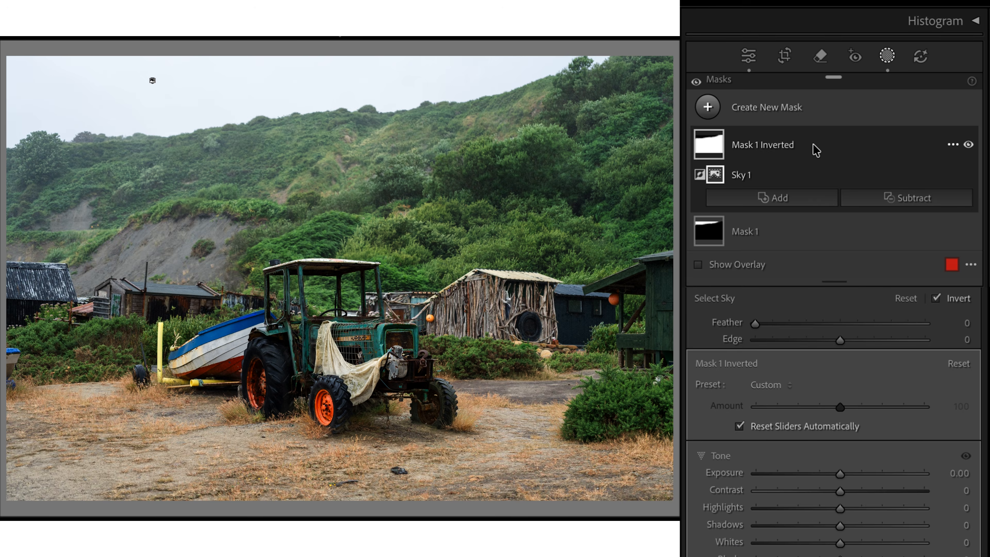
right_click(814, 150)
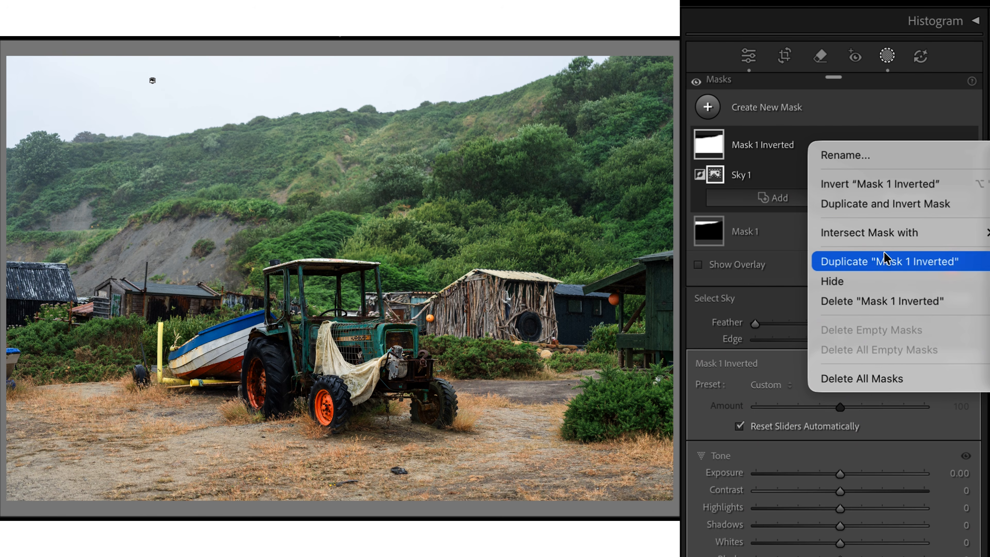
left_click(878, 157)
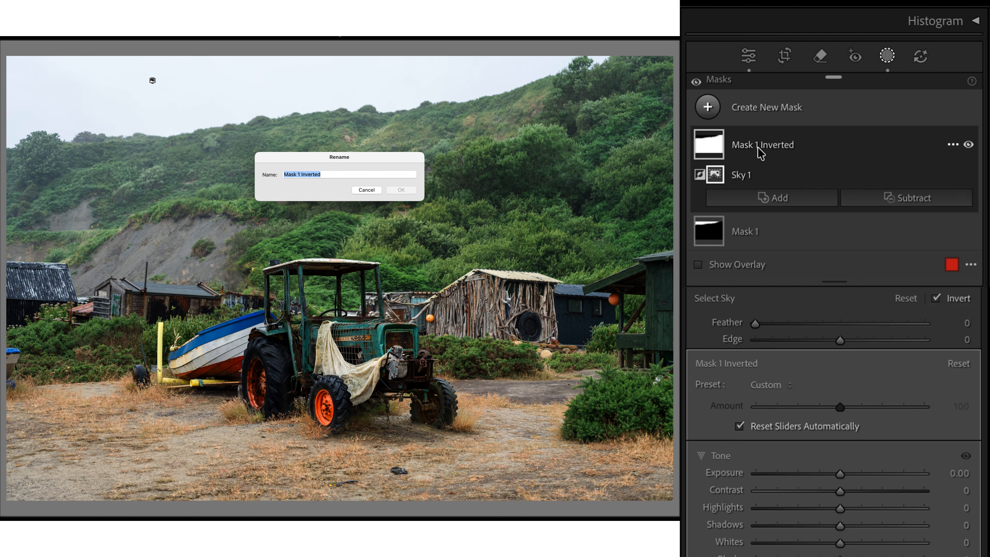
left_click(375, 191)
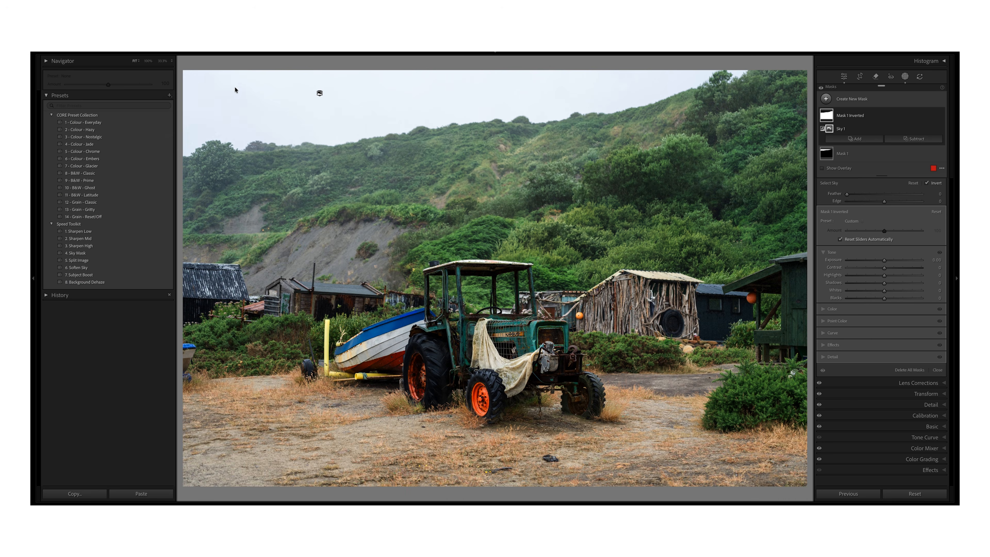
Start creating a new preset from the tractor photo's current masks.
left_click(169, 96)
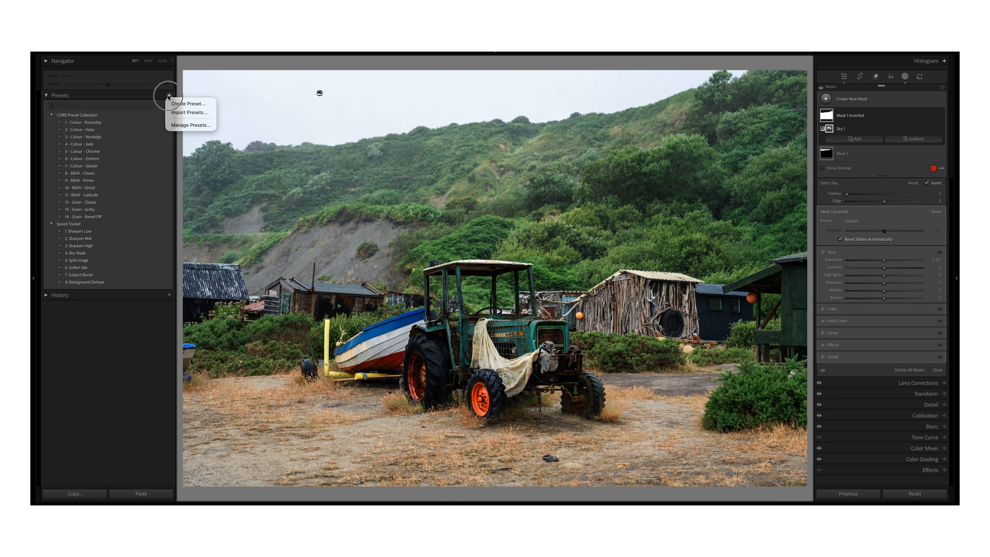
left_click(183, 104)
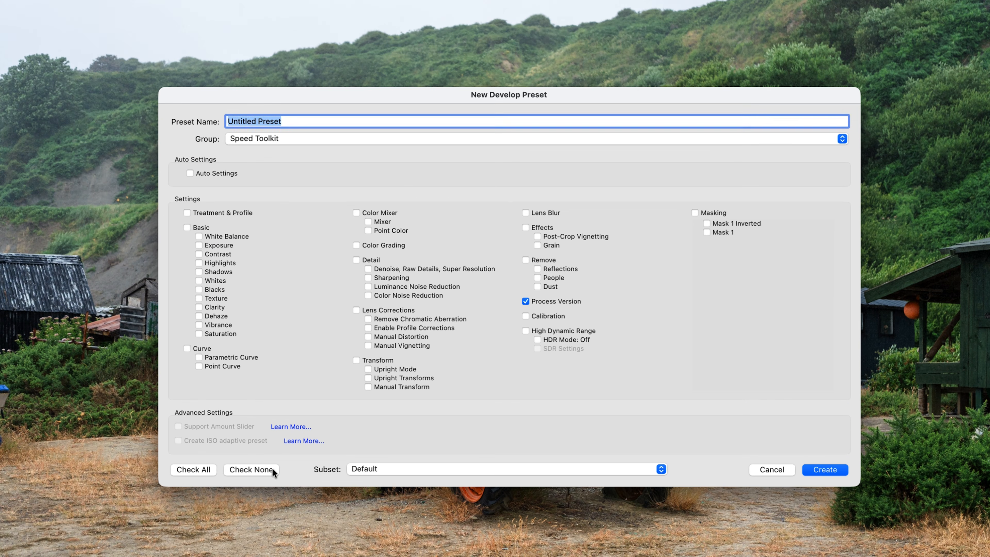
left_click(273, 470)
left_click(713, 213)
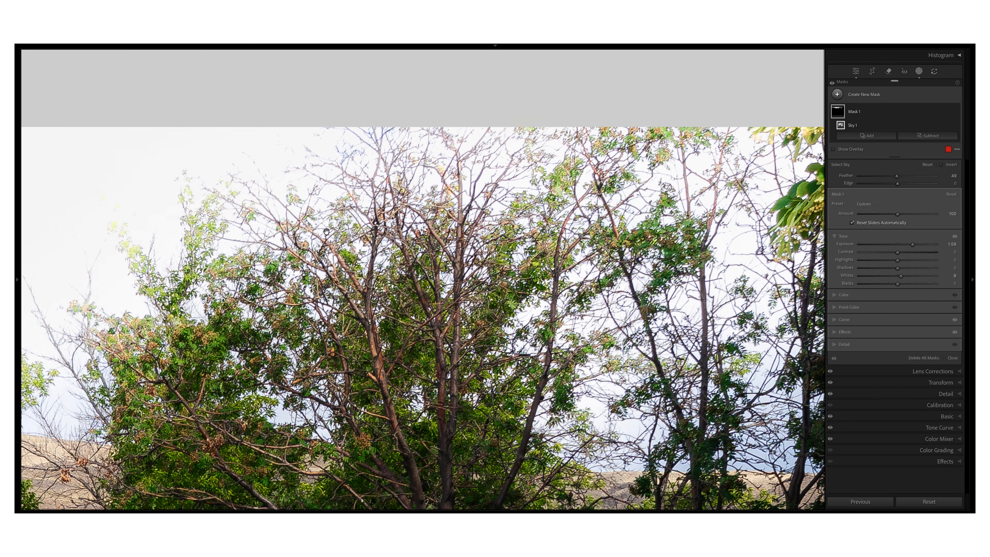
Try a feather of 77 on the SKY ONLY mask, set it back to 0, and lower the mask's edge value.
left_click_drag(326, 232, 308, 306)
key("super+equal")
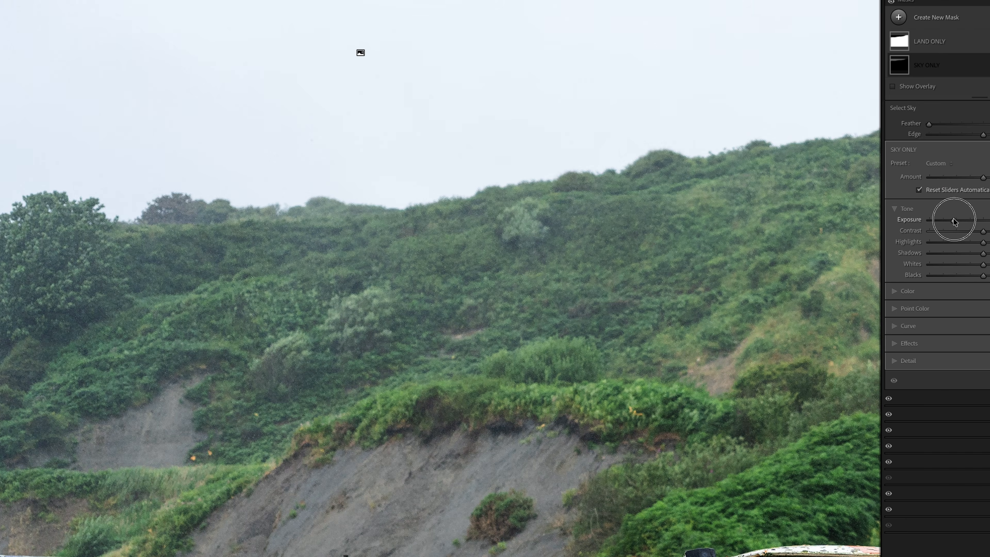
left_click(954, 221)
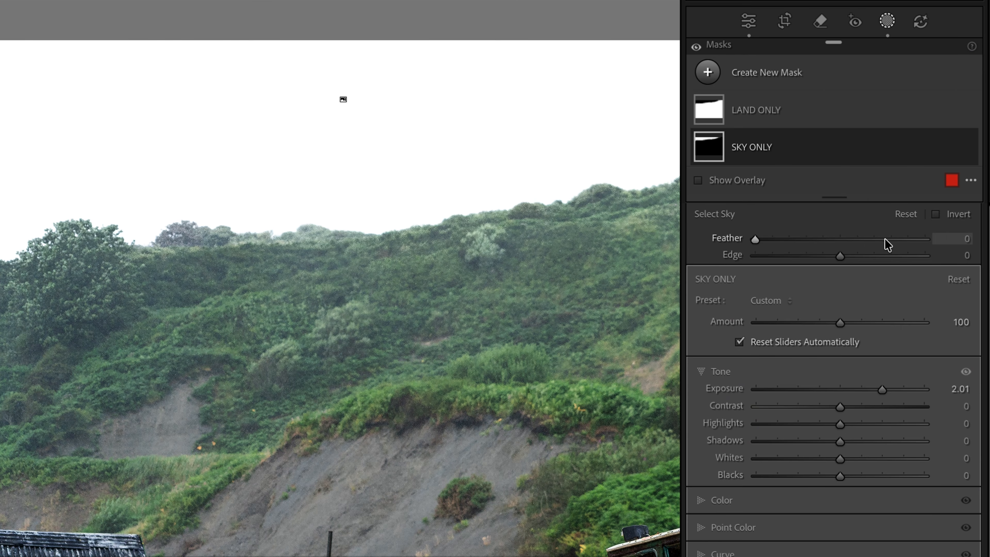
left_click(885, 238)
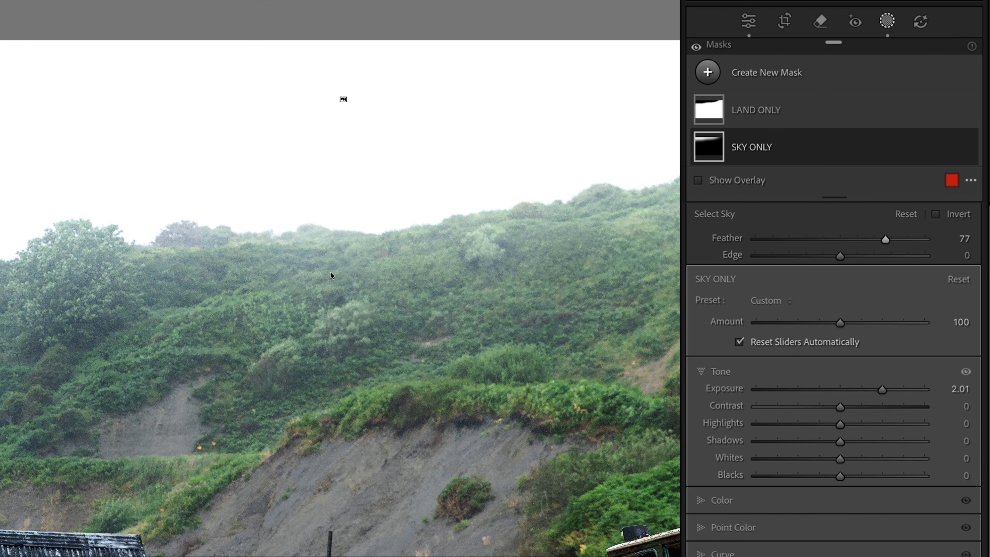
left_click_drag(886, 239, 738, 242)
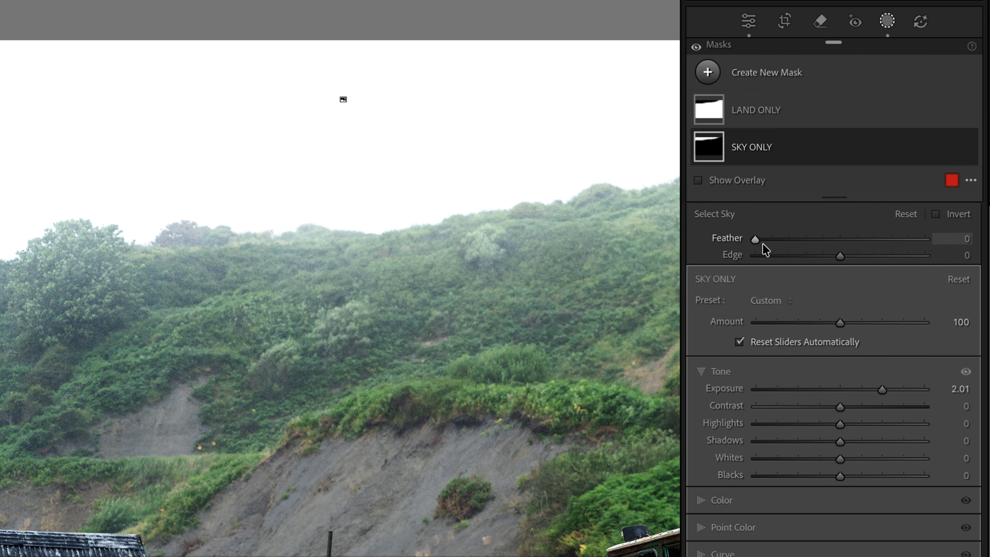
left_click_drag(840, 253, 671, 226)
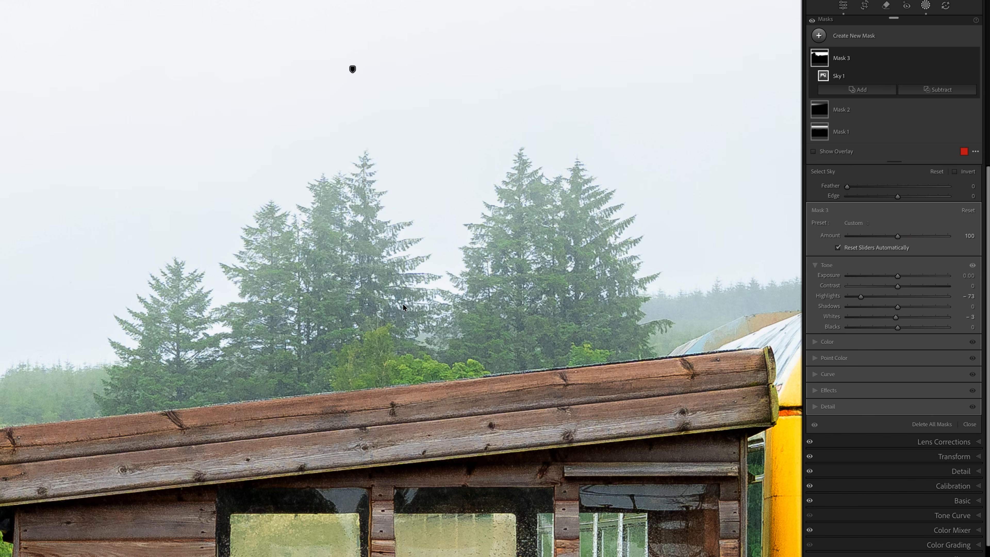
Darken the sky behind the pine trees by setting Mask 3's exposure to -0.75.
scroll(356, 249, "down", 1)
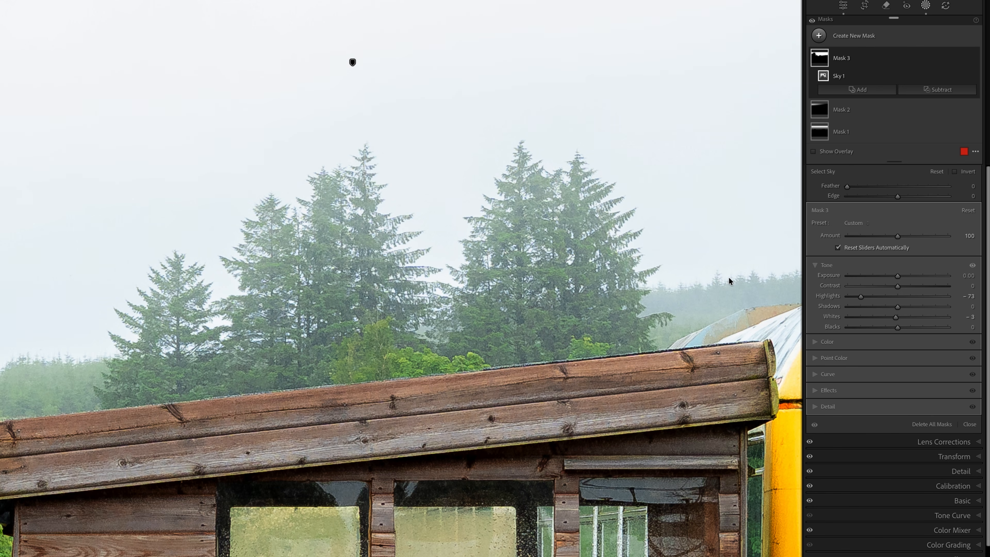
left_click(880, 277)
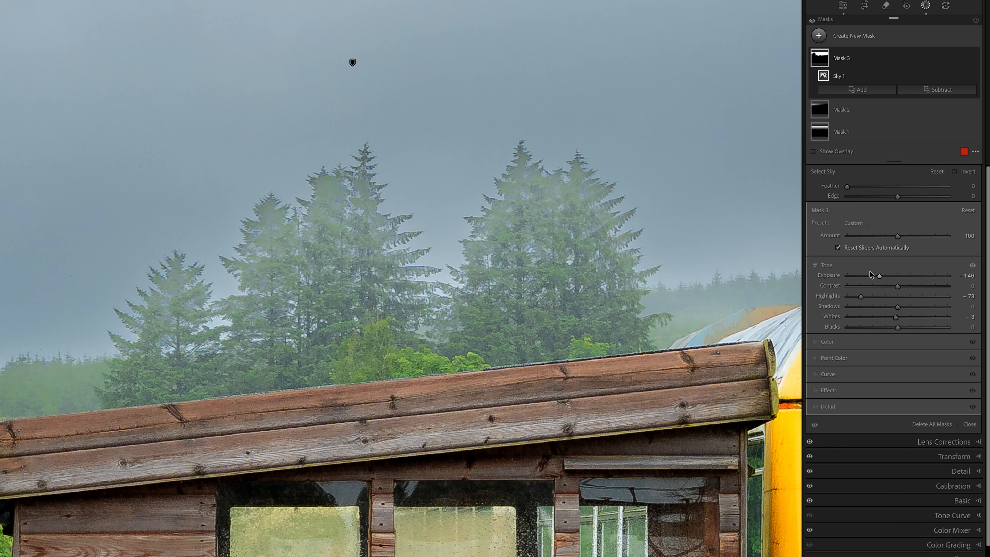
left_click(889, 275)
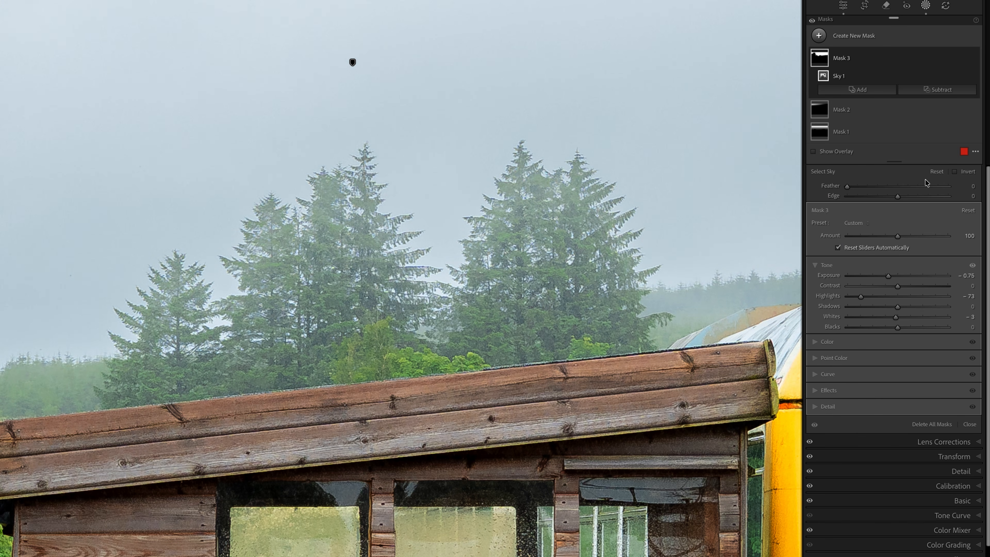
Toggle Mask 3's visibility several times to compare the sky and trees with and without the adjustment.
left_click(974, 59)
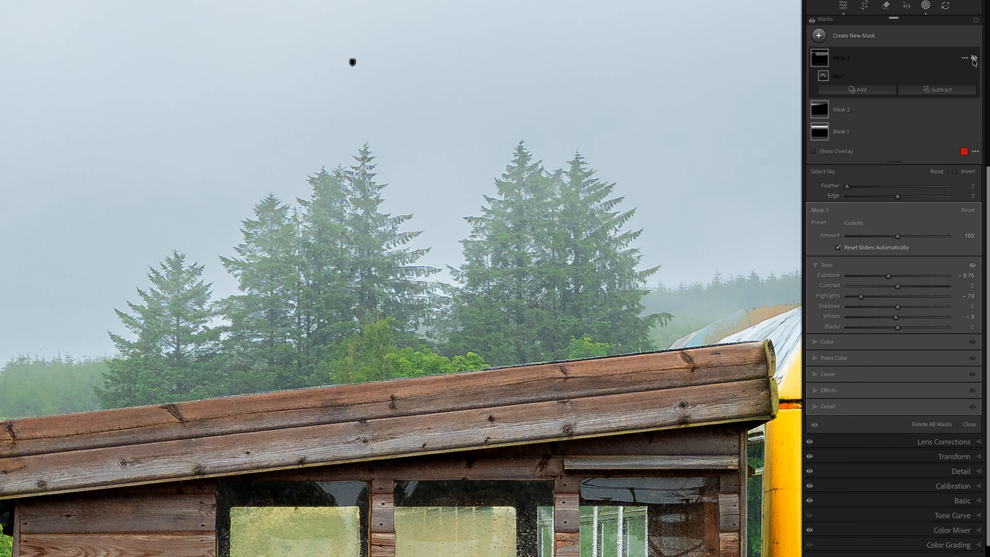
left_click(975, 59)
left_click(974, 60)
left_click(974, 59)
left_click(974, 59)
left_click(974, 59)
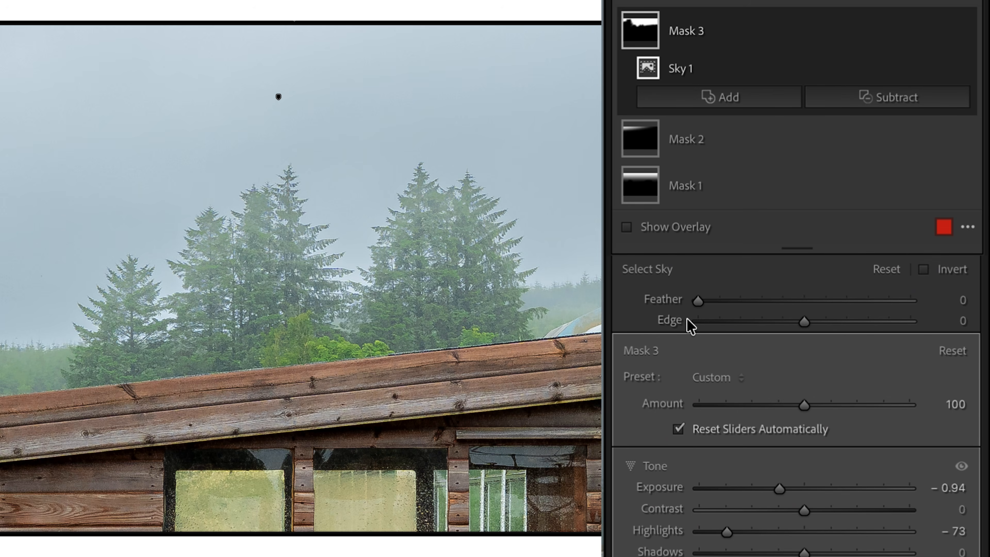
Refine Mask 3's sky selection with an edge of 25 and a feather slightly above 30.
left_click(858, 321)
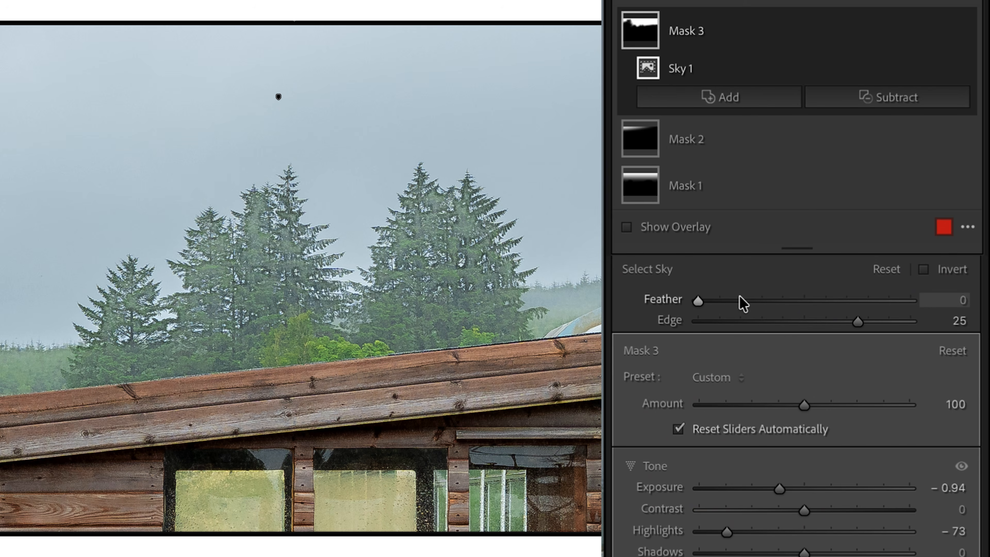
left_click(761, 300)
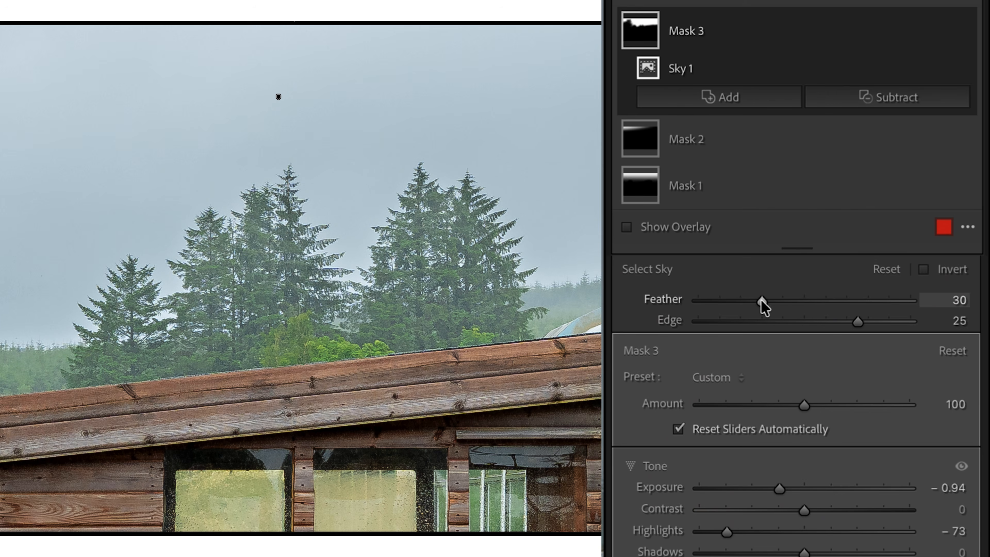
left_click(772, 299)
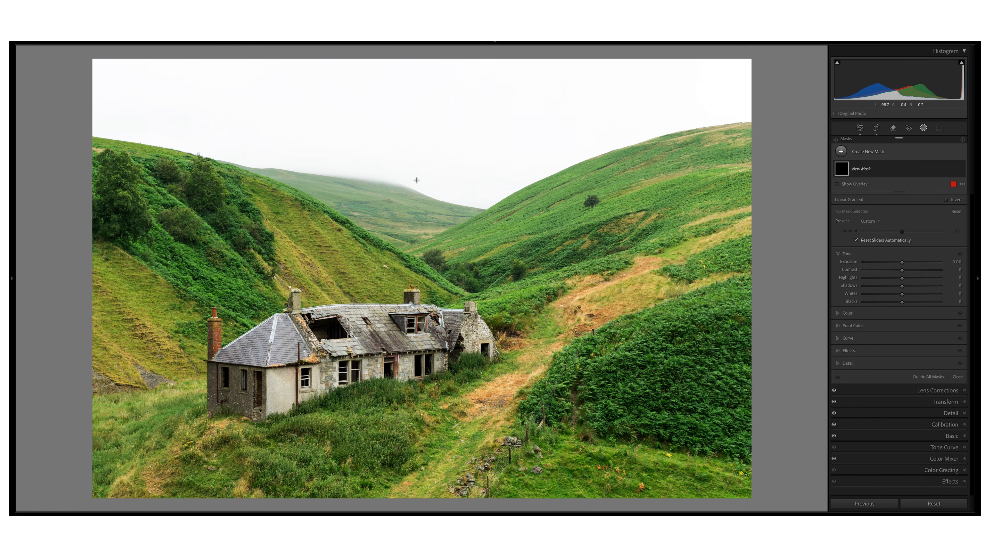
Draw a linear gradient mask from the distant hill down to the base of the ruined house and open its effects settings.
left_click_drag(422, 172, 423, 294)
left_click_drag(419, 352, 420, 370)
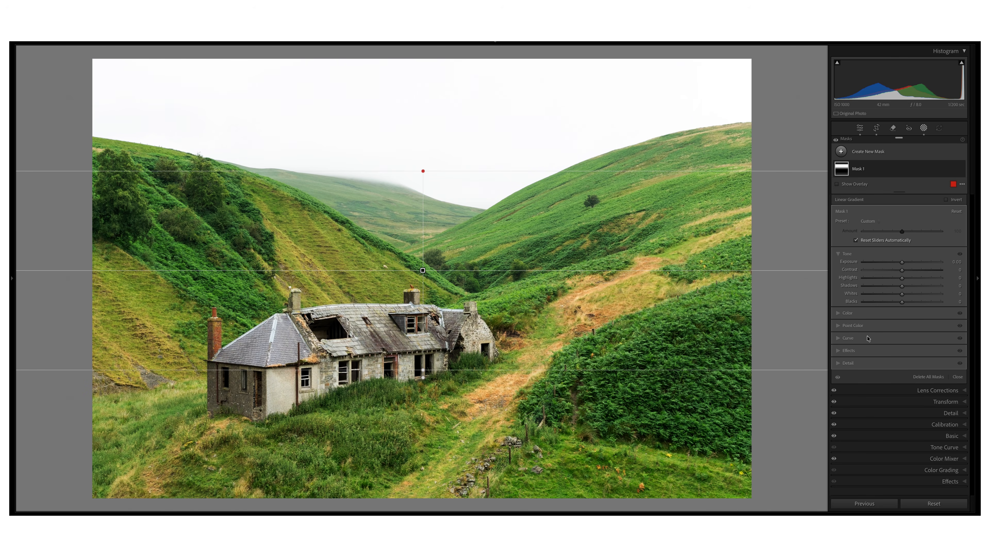
left_click(838, 351)
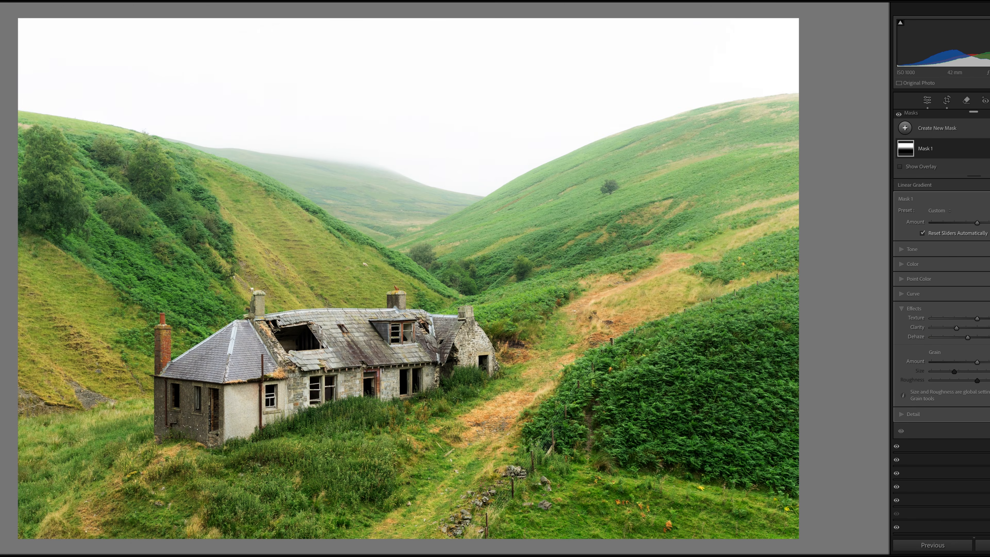
Toggle the linear gradient mask's visibility repeatedly to compare the valley photo with and without its effect.
left_click(960, 169)
left_click(960, 169)
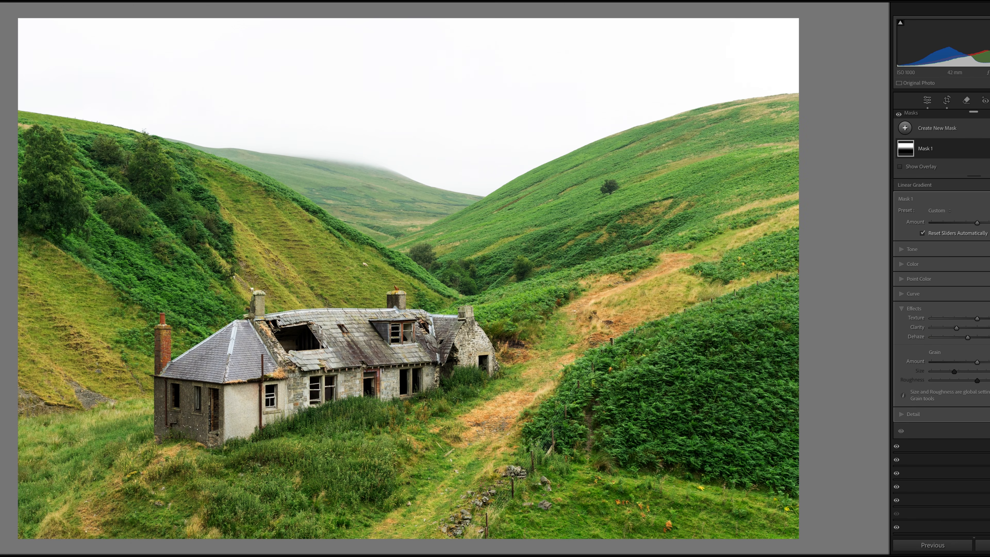
left_click(989, 148)
left_click(989, 149)
left_click(989, 148)
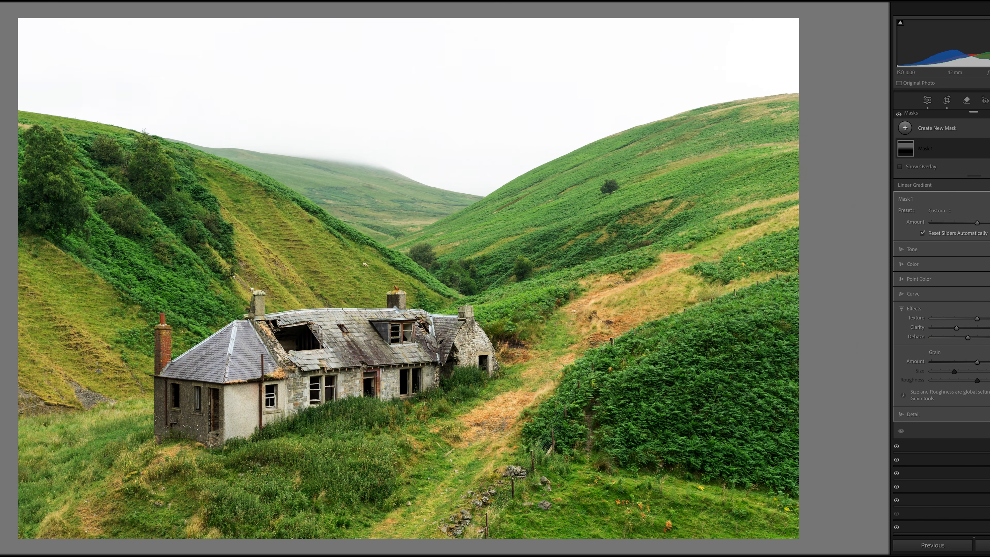
left_click(989, 148)
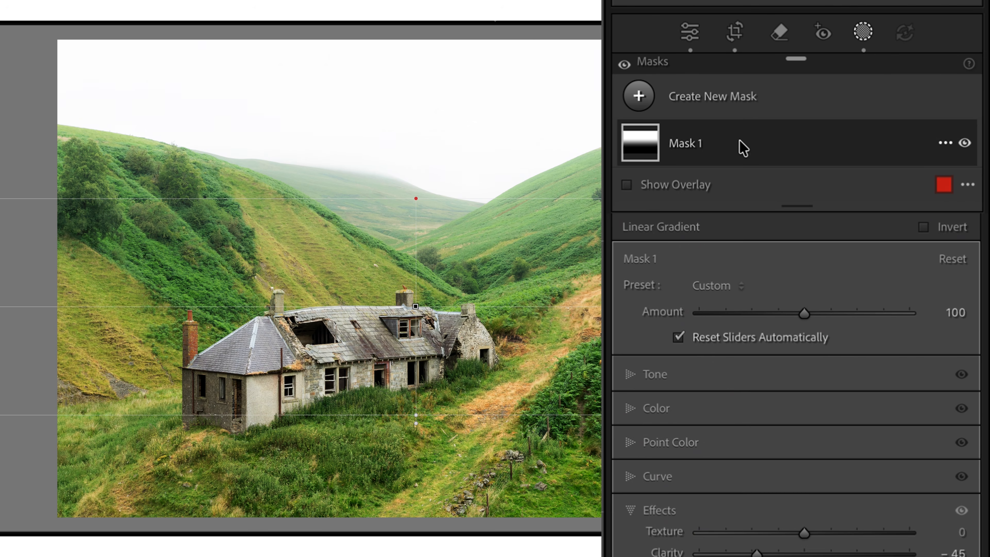
Subtract an automatic subject selection of the house from the linear gradient in Mask 1.
left_click(742, 145)
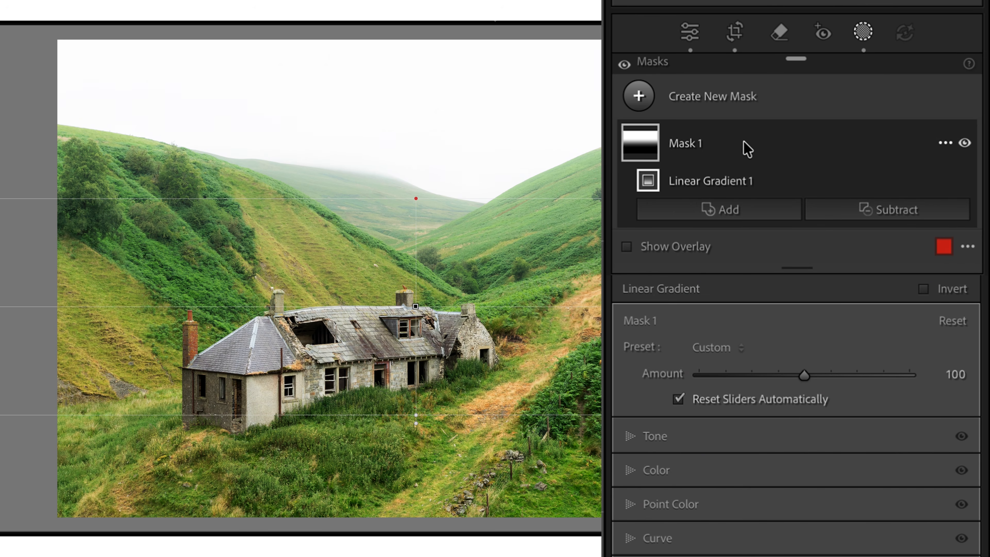
left_click(890, 211)
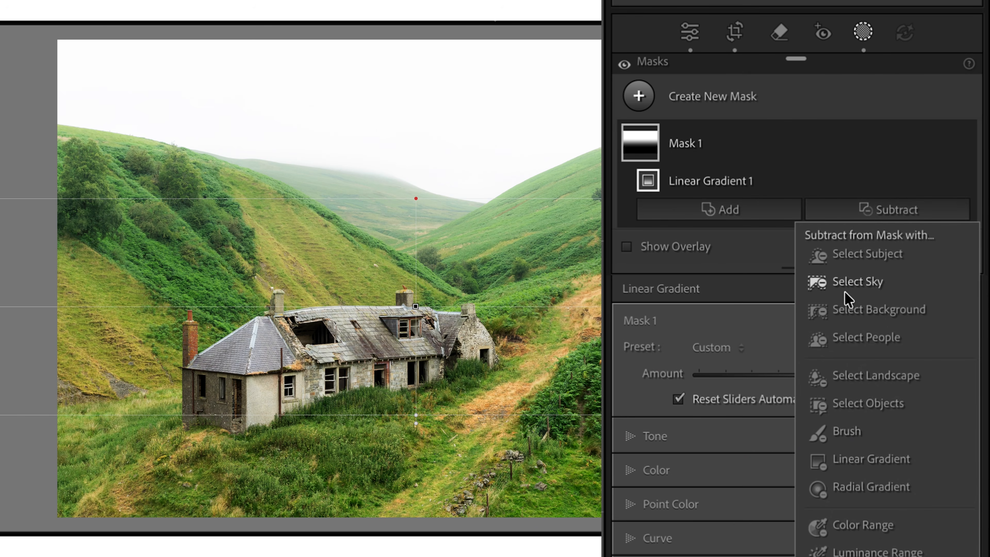
left_click(874, 257)
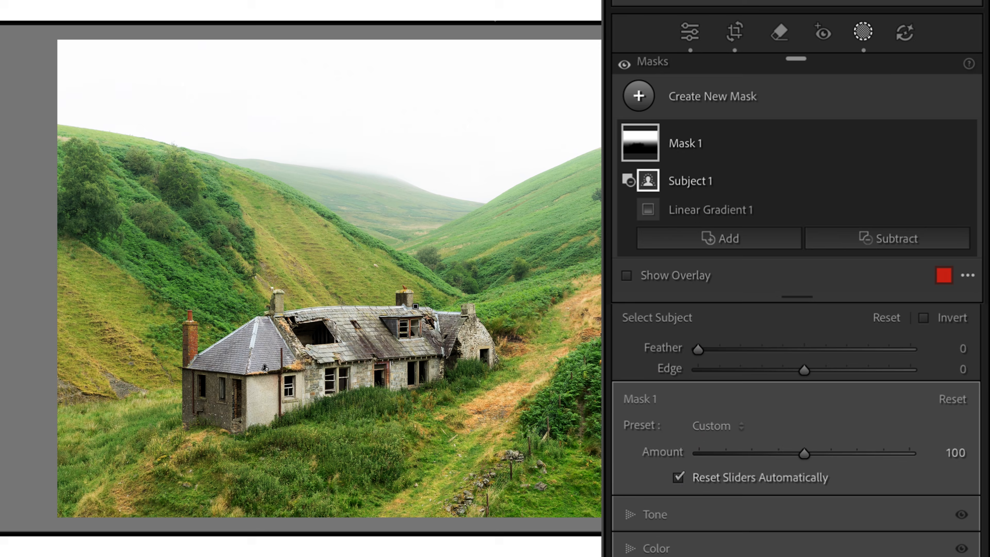
mouse_move(650, 150)
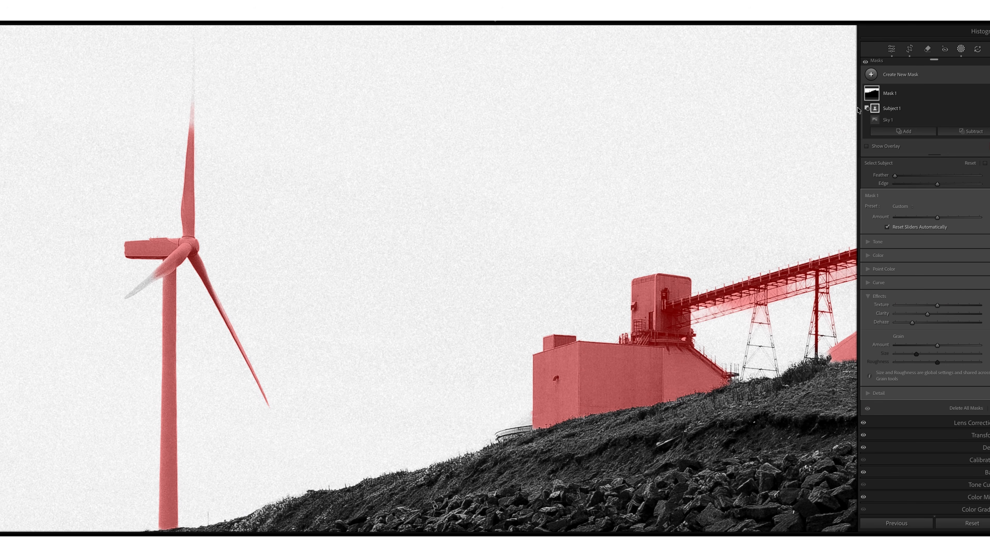
left_click_drag(215, 234, 369, 287)
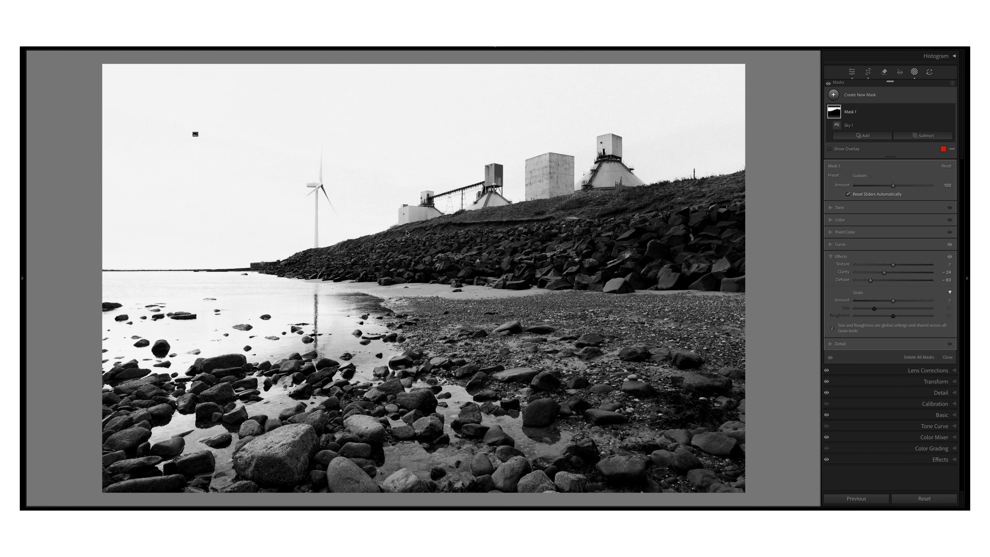
Subtract an automatic subject selection of the wind turbine and industrial buildings from the sky selection in Mask 1.
mouse_move(196, 135)
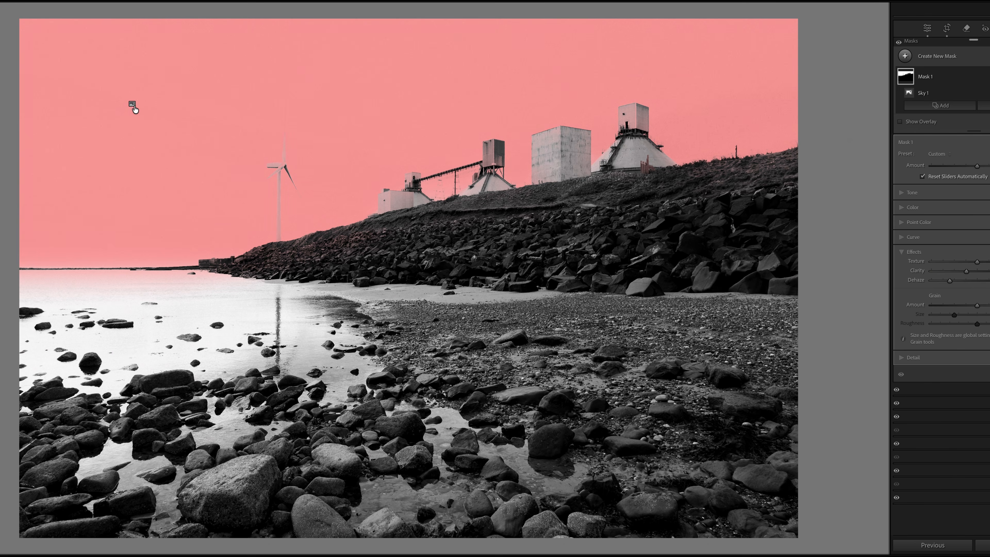
left_click(985, 106)
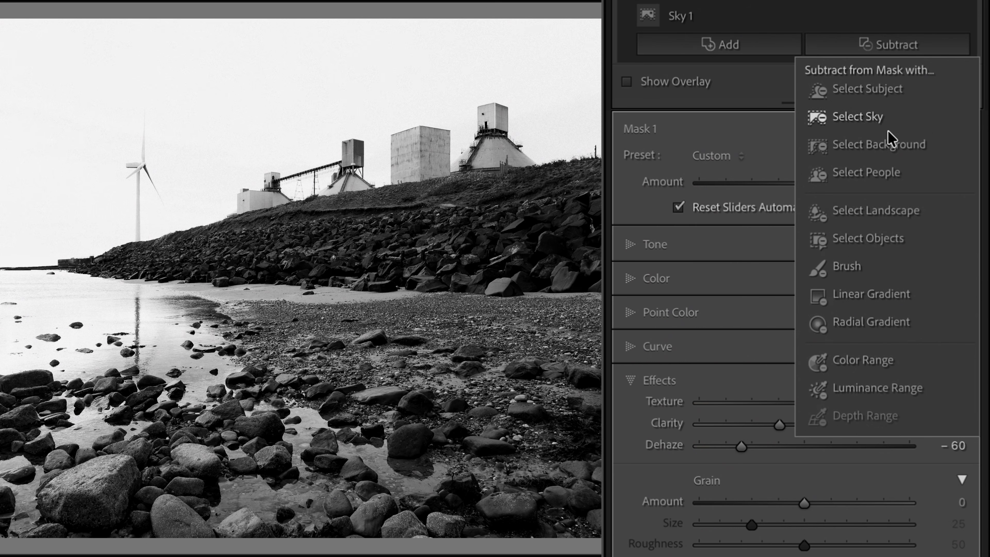
left_click(881, 89)
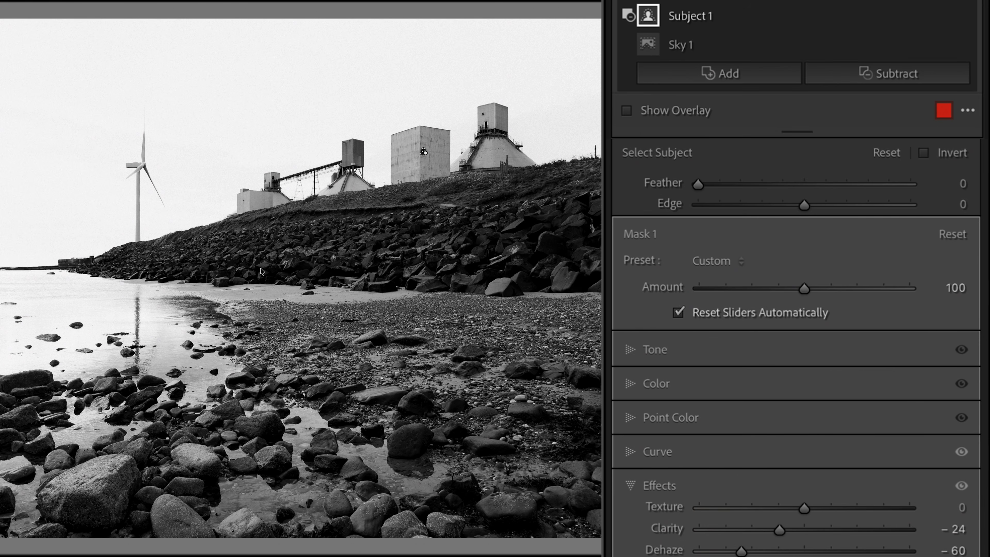
Examine the subtracted subject selection's coverage of the buildings and the wind turbine's blades up close.
mouse_move(425, 151)
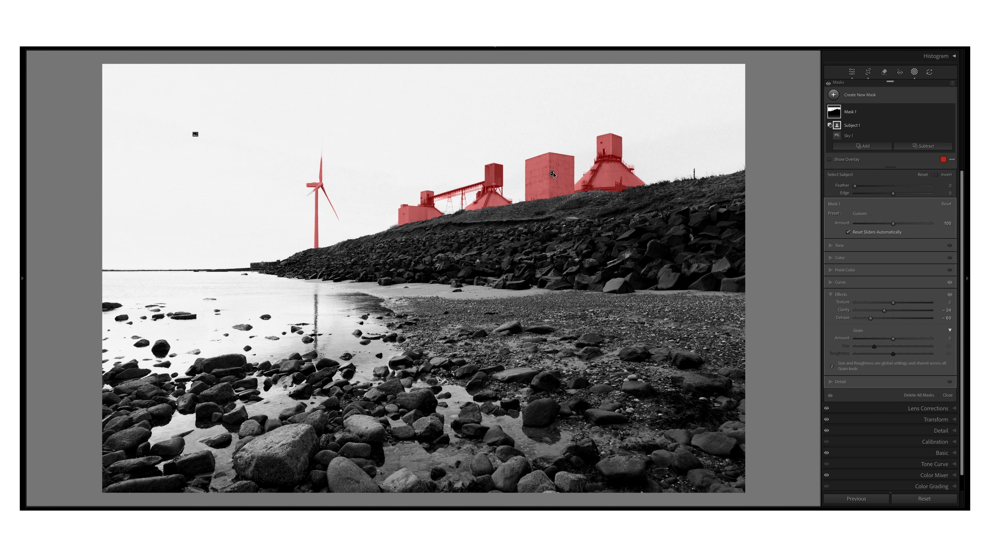
key("super+equal")
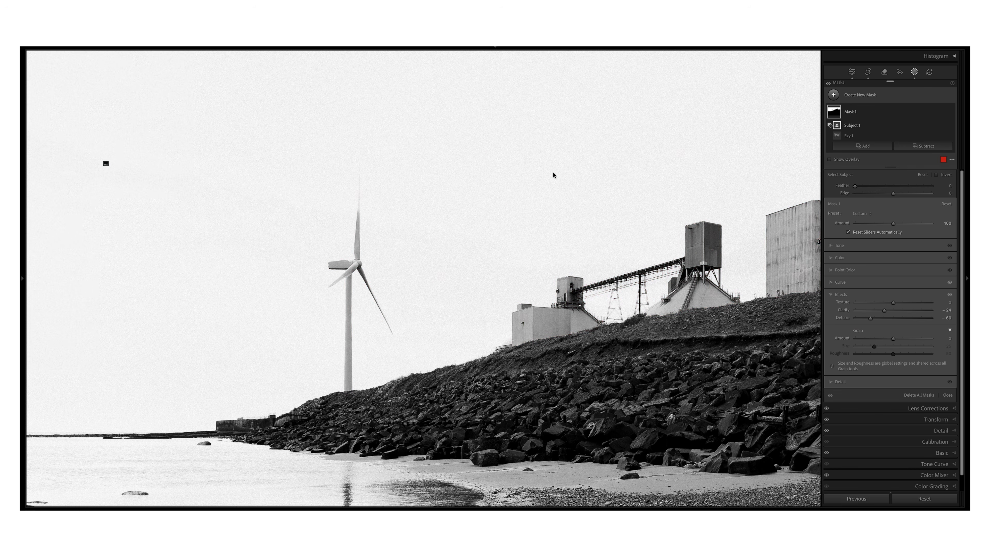
key("super+equal")
mouse_move(822, 127)
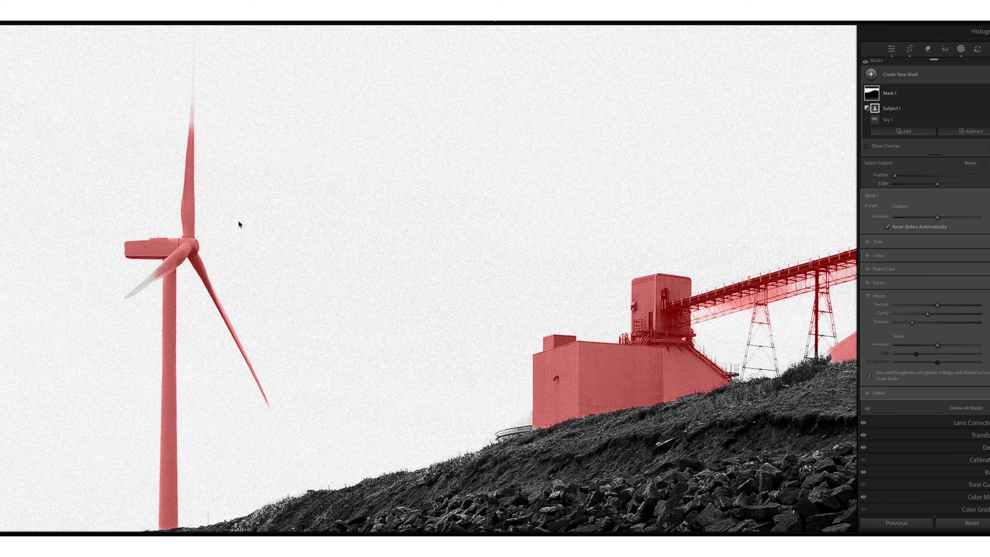
left_click_drag(214, 235, 378, 294)
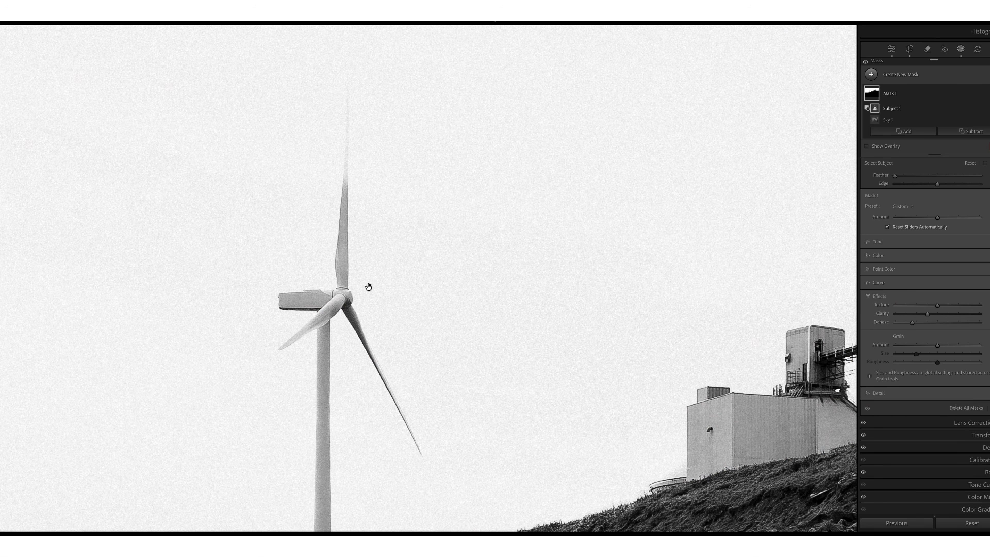
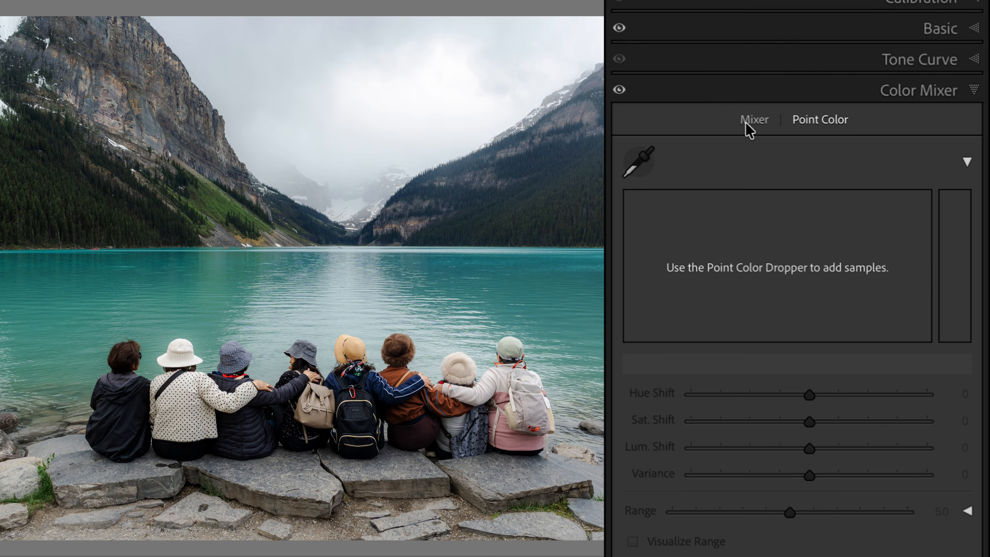
Try recoloring the lake in the HSL mixer by setting the Blue hue to -100 and lowering the Aqua hue.
left_click(747, 124)
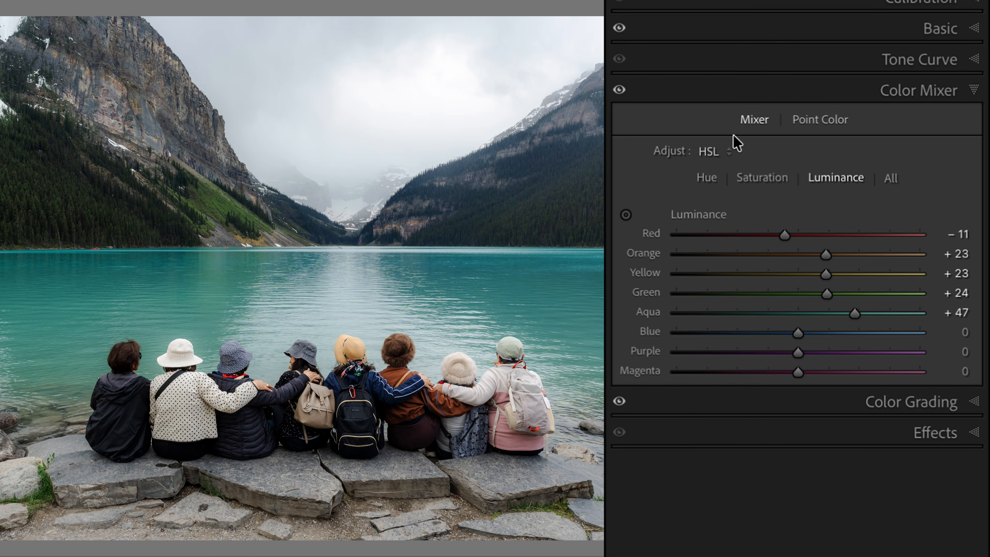
left_click(707, 178)
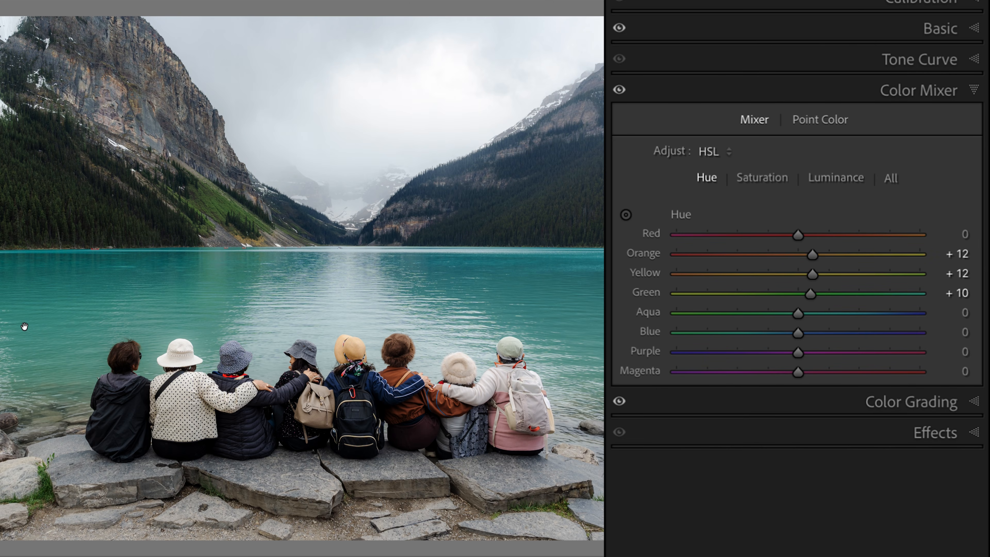
left_click(798, 334)
left_click_drag(798, 332, 647, 333)
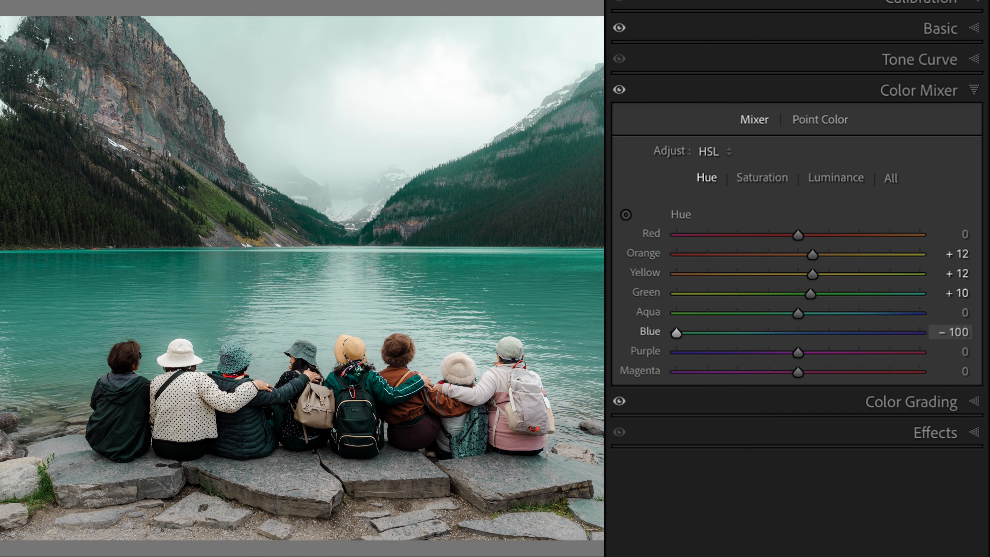
key("Tab")
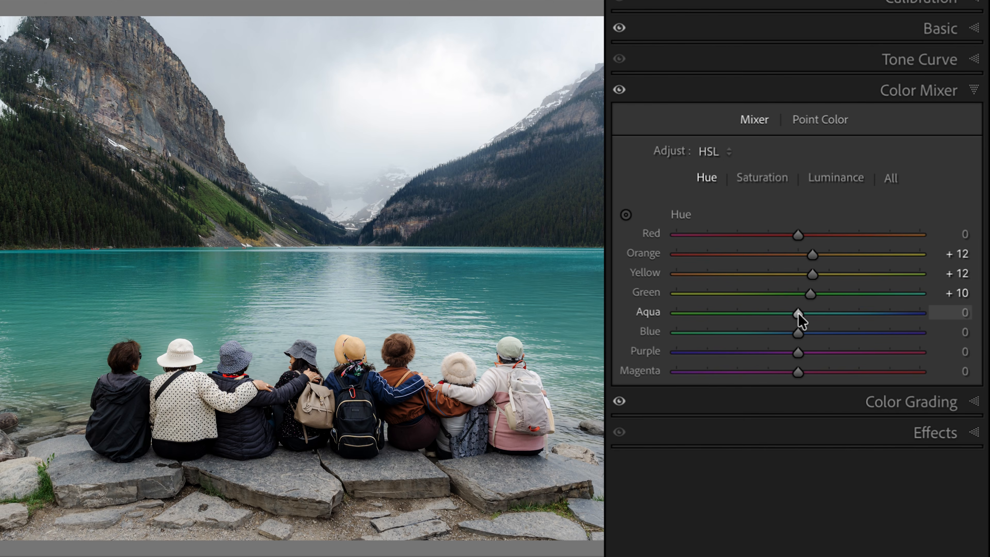
left_click_drag(797, 312, 643, 314)
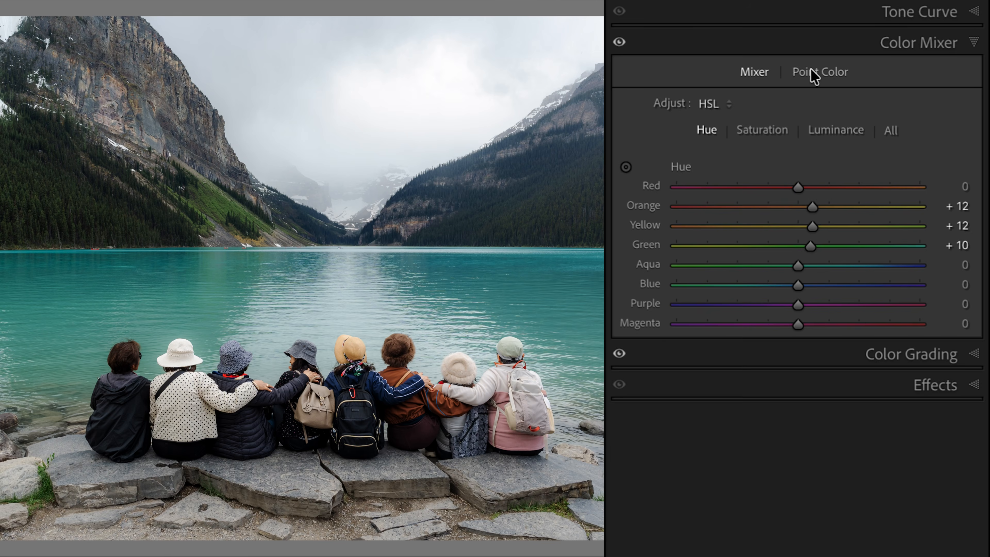
Sample the lake's teal water with Point Color and visualize the range of selected colors.
left_click(807, 72)
left_click(638, 114)
left_click_drag(544, 335, 570, 302)
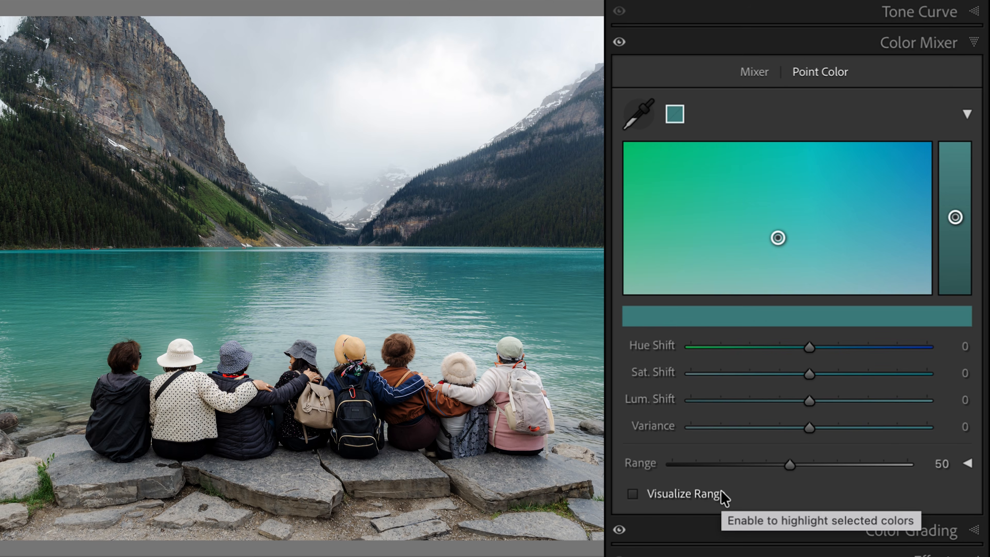
left_click(633, 495)
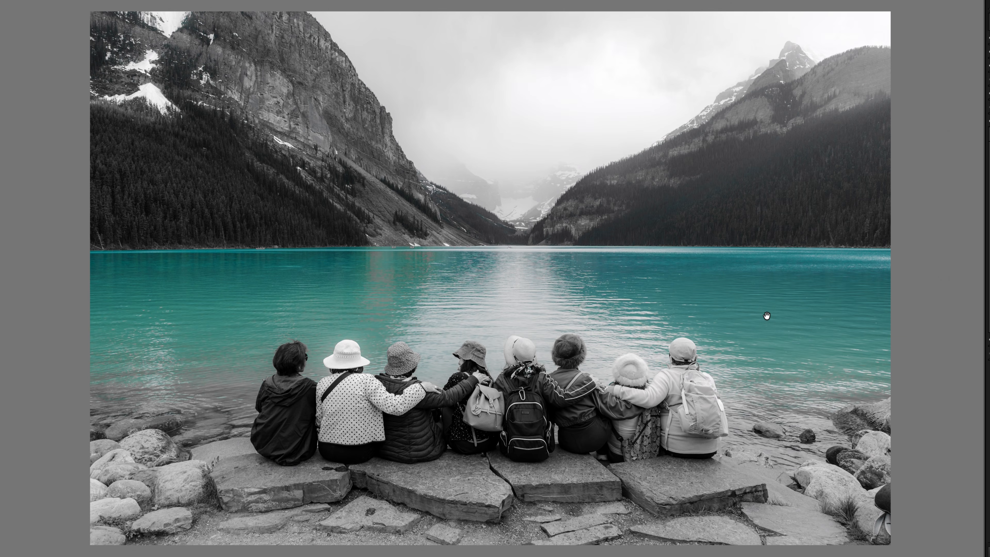
Narrow the sampled teal's range to 22, then shift its hue toward green with the range visualization off.
left_click(736, 198)
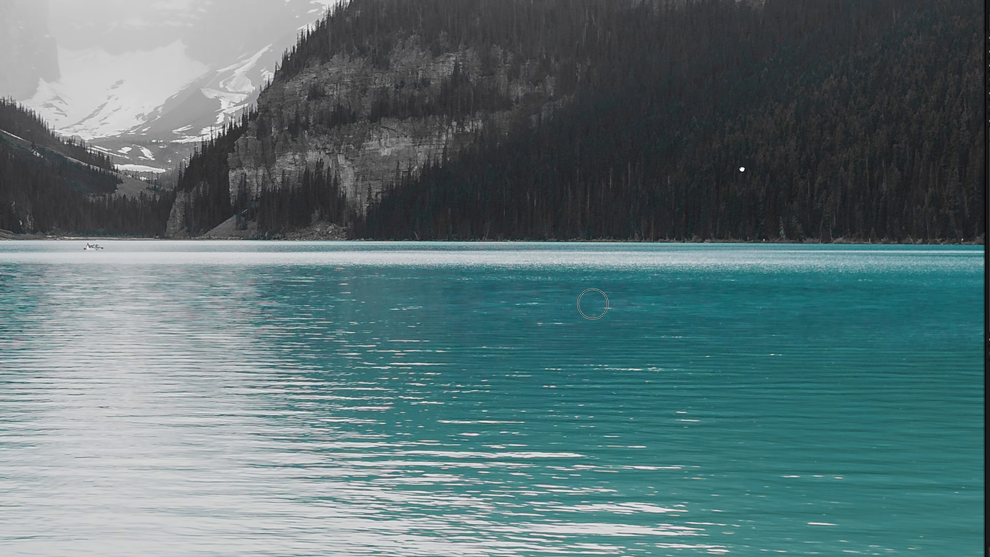
left_click_drag(742, 169, 591, 291)
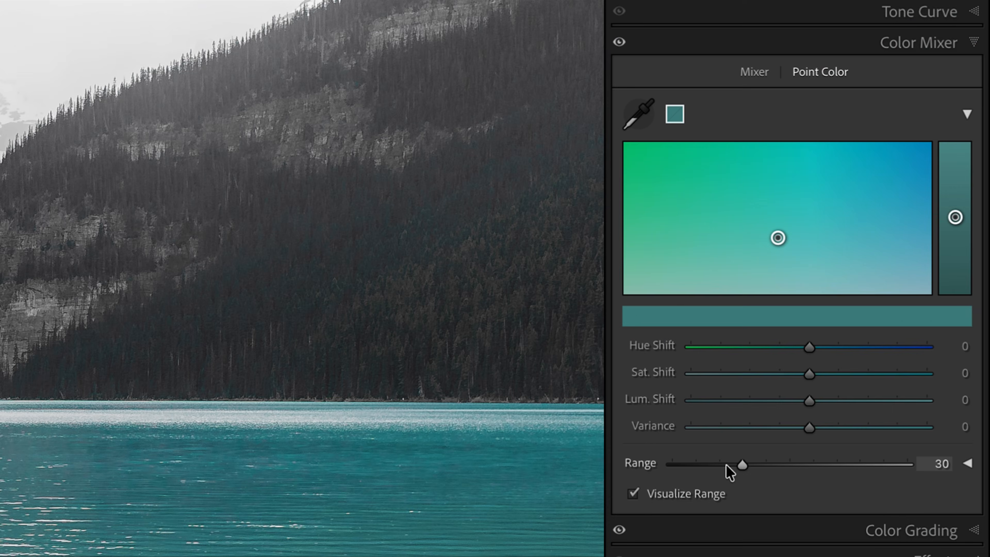
left_click_drag(725, 464, 672, 464)
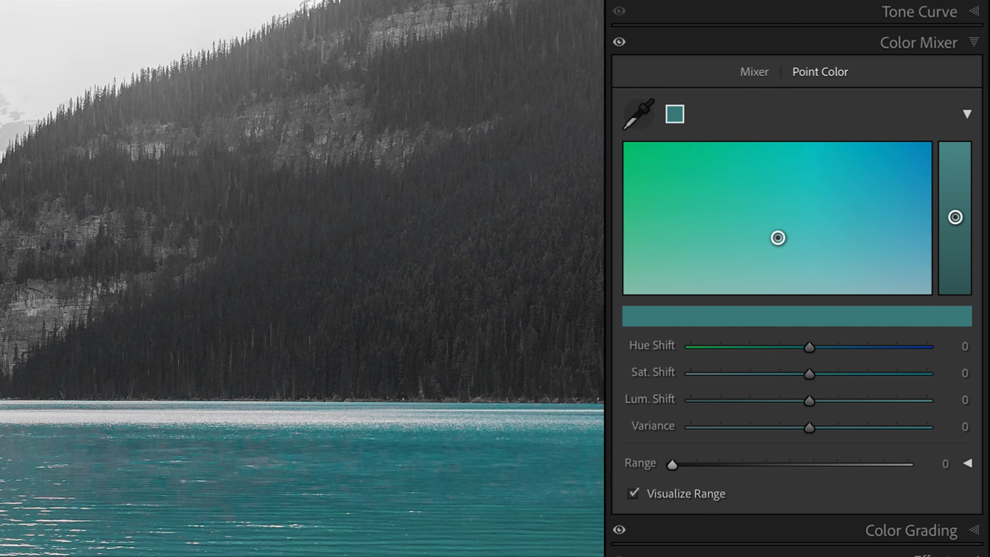
left_click(419, 276)
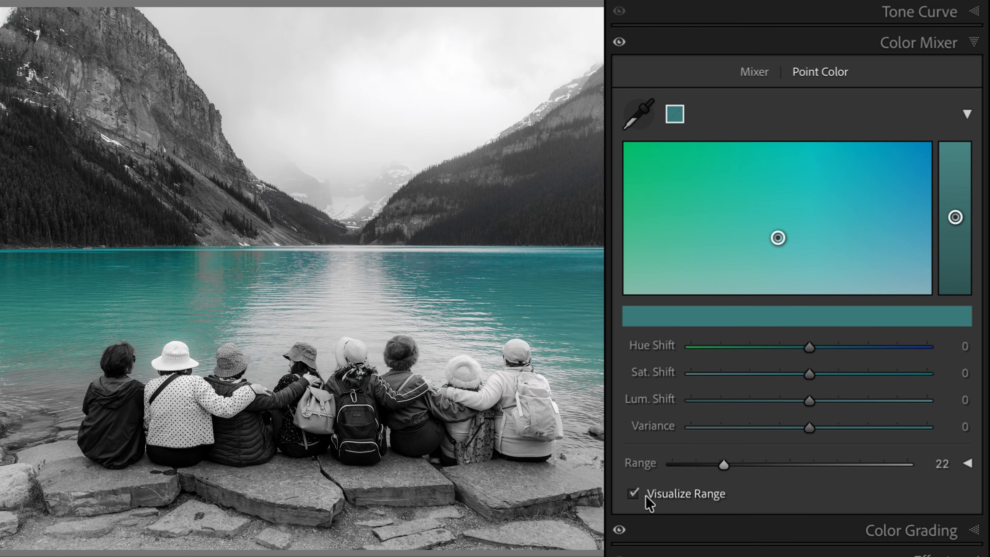
left_click(635, 494)
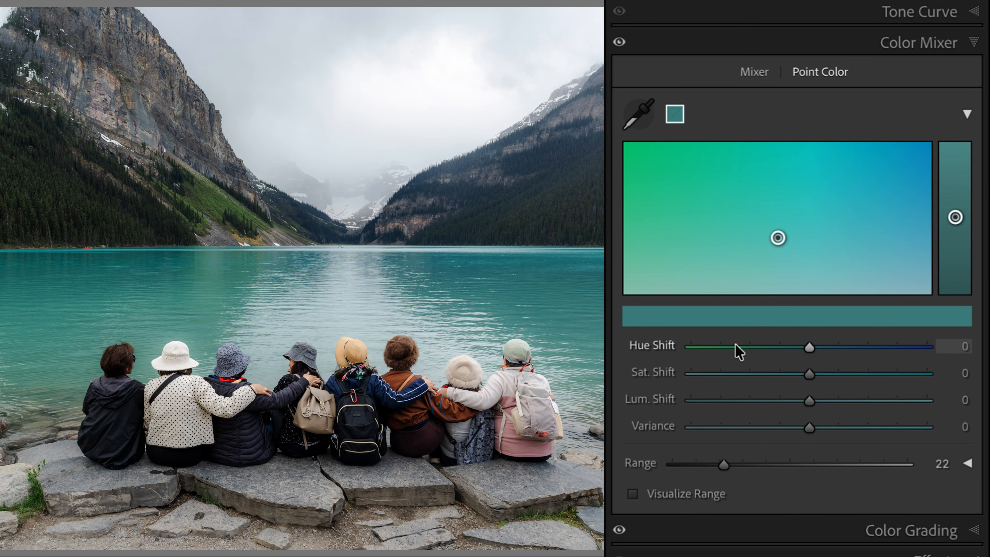
left_click_drag(809, 346, 677, 348)
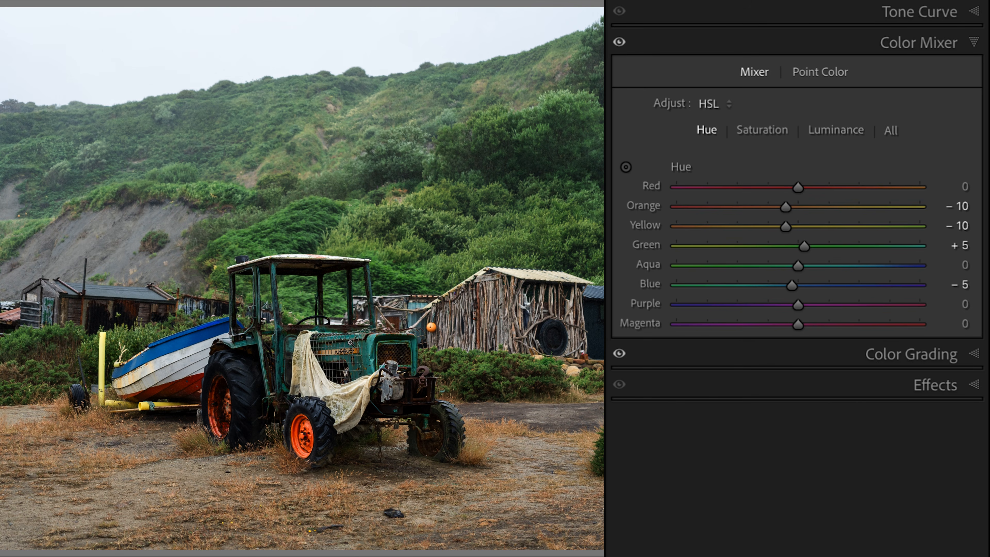
Sample the tractor's teal paint with Point Color and visualize the range of selected colors.
left_click(820, 73)
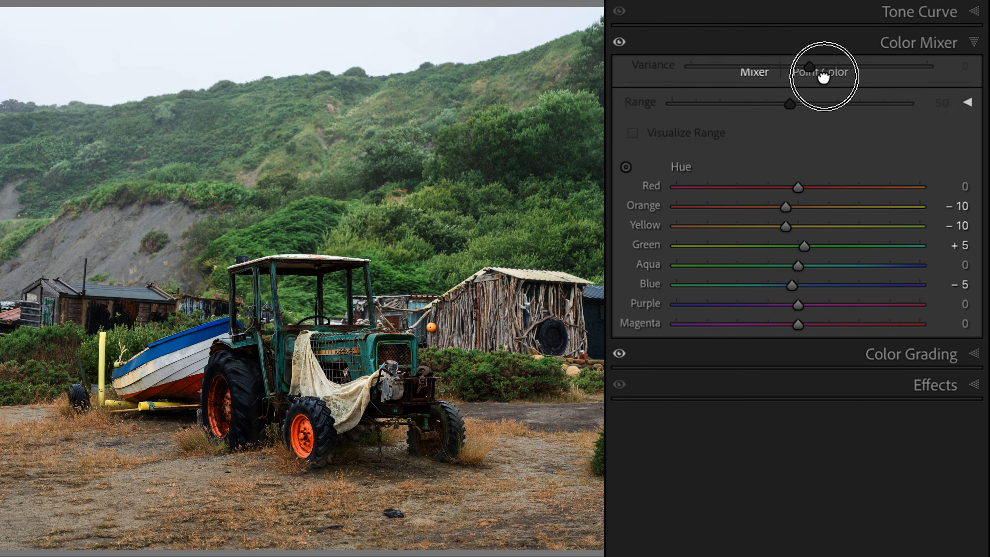
left_click(624, 116)
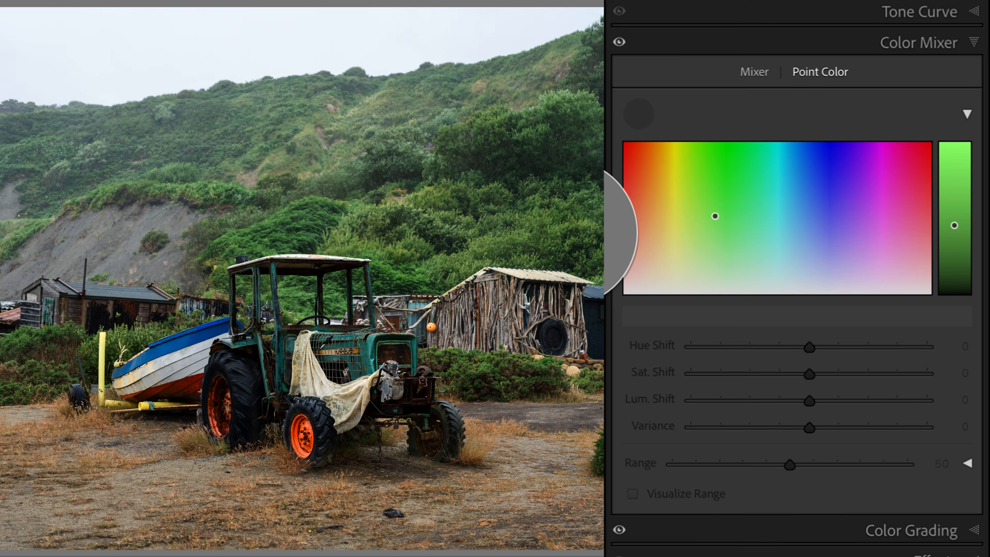
left_click(412, 398)
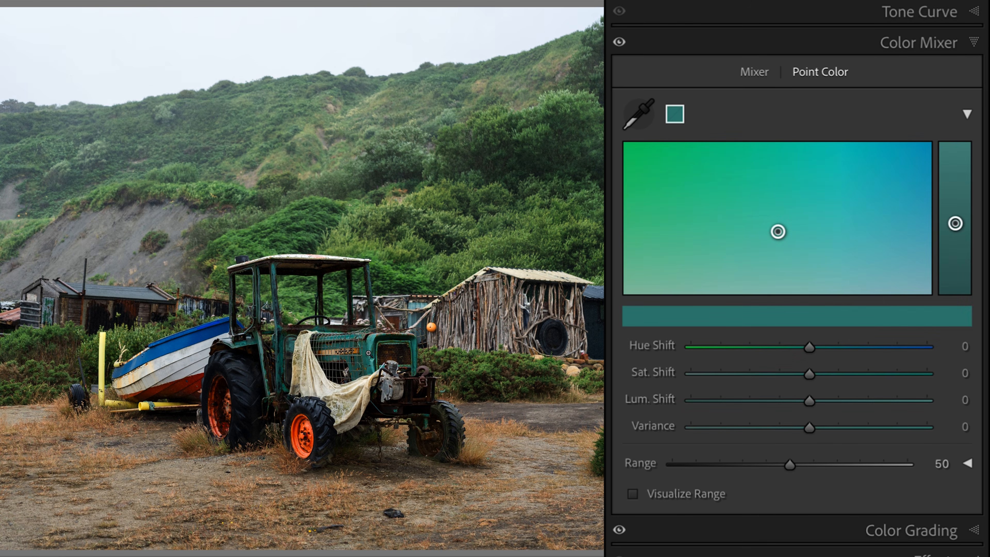
left_click(693, 495)
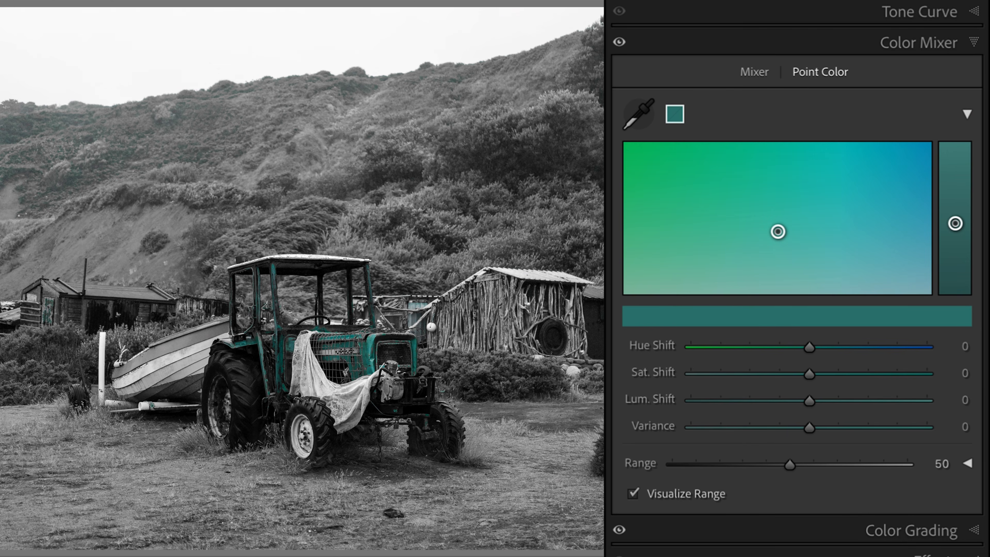
Narrow the sampled tractor color's range to 0, check it against the background, and turn off the range visualization.
left_click(23, 145)
left_click_drag(23, 159, 201, 183)
left_click(250, 206)
left_click_drag(790, 465, 673, 465)
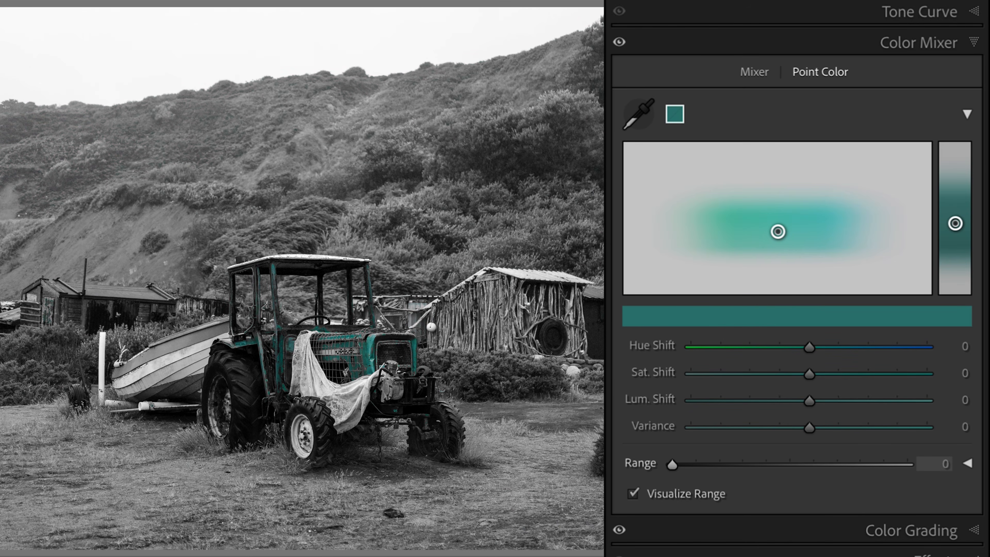
left_click(46, 140)
left_click_drag(64, 162, 378, 295)
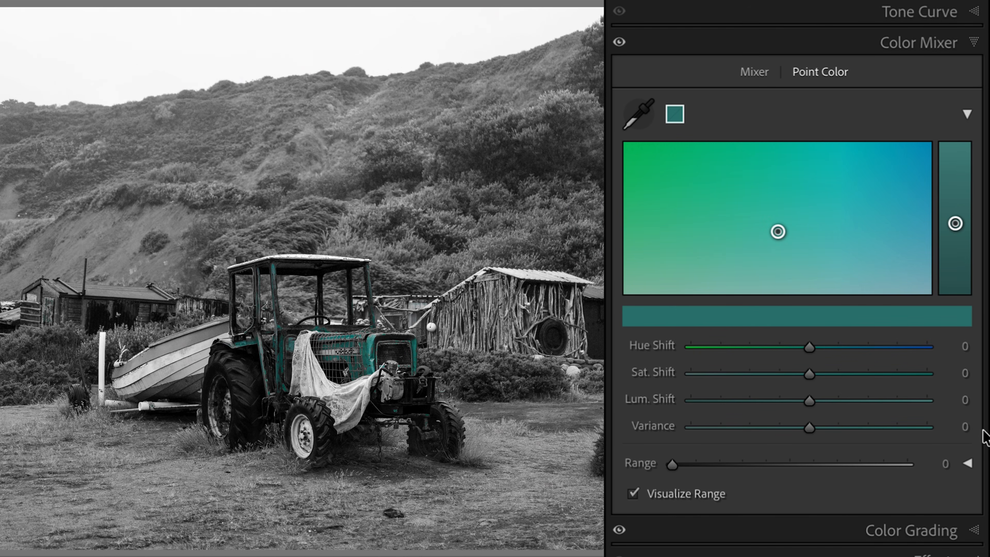
left_click(656, 494)
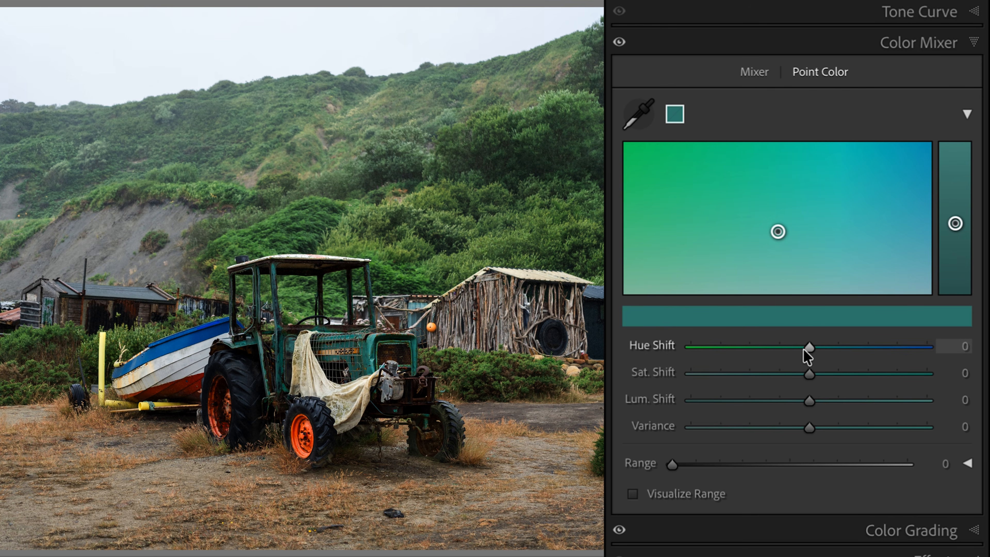
Set the tractor color's hue shift to -100 and brighten it with a positive luminance shift.
left_click_drag(806, 348, 691, 346)
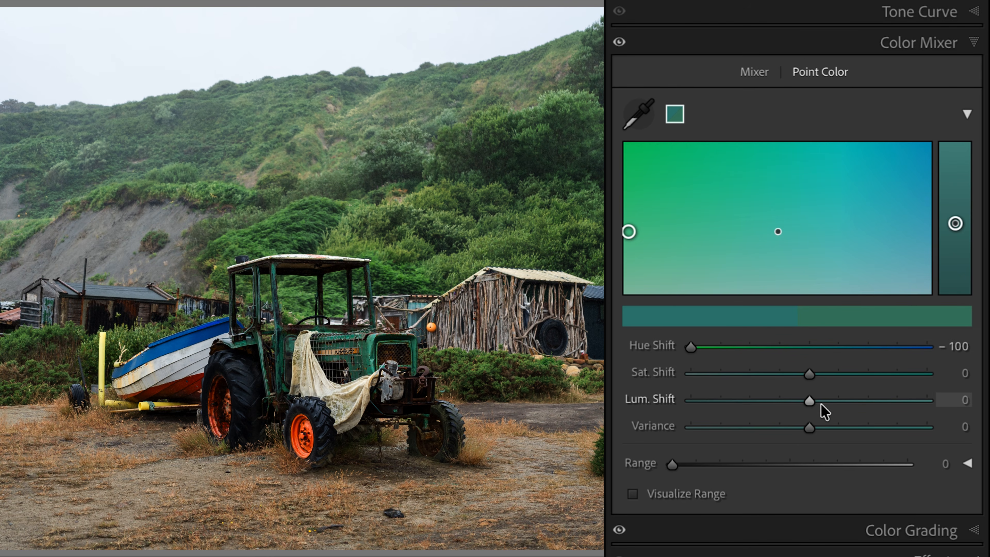
left_click(867, 405)
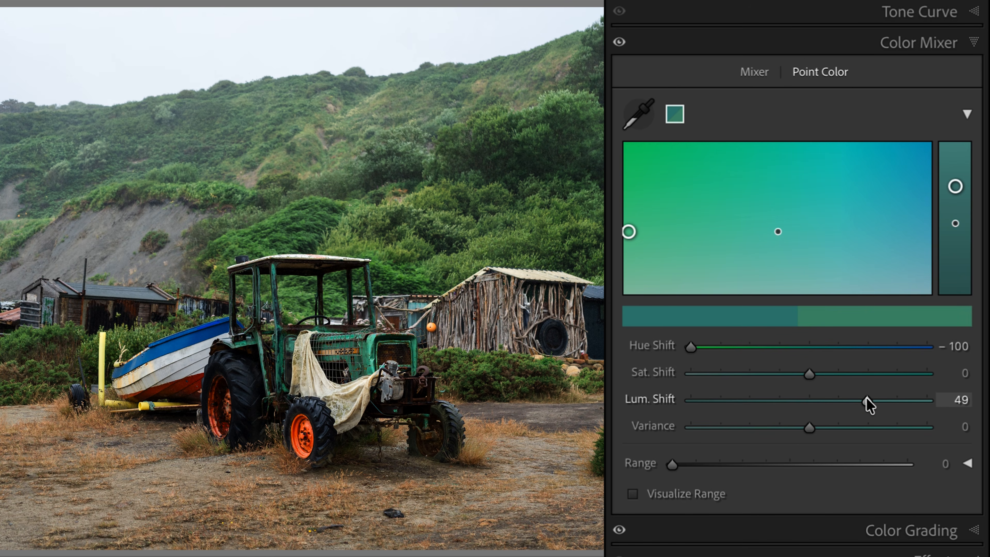
left_click_drag(867, 405, 877, 402)
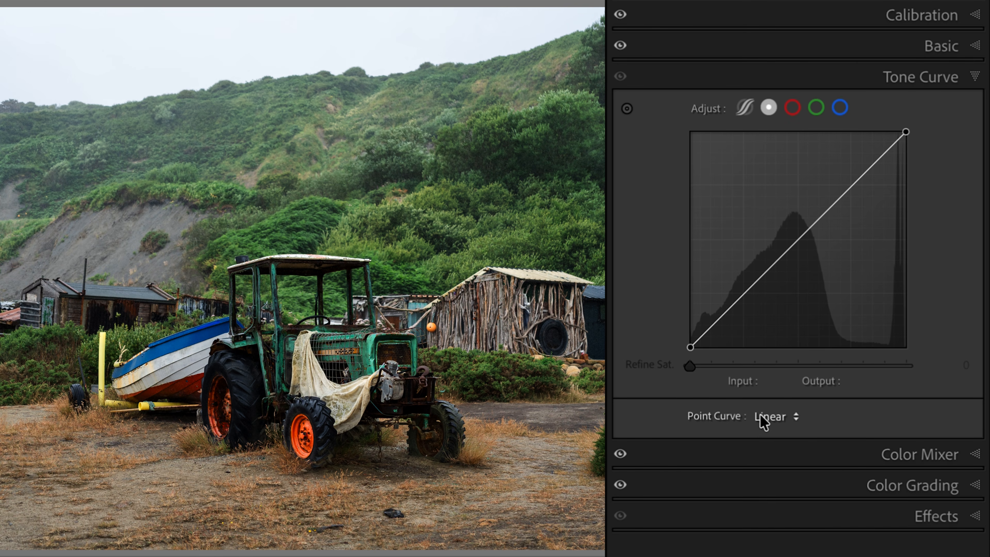
Try the Medium Contrast and Strong Contrast point curves on the tractor photo and raise the curve's midpoint slightly.
left_click(783, 416)
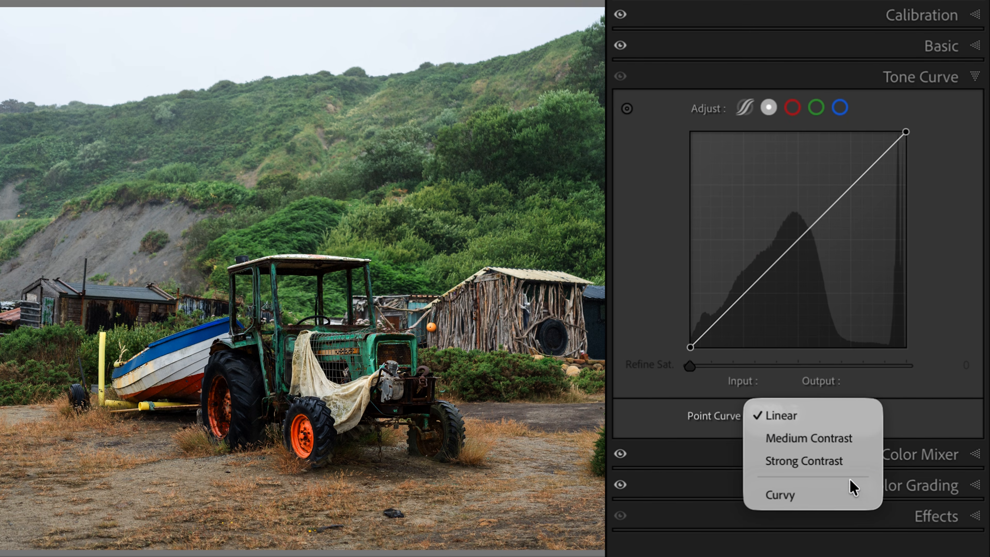
left_click(839, 439)
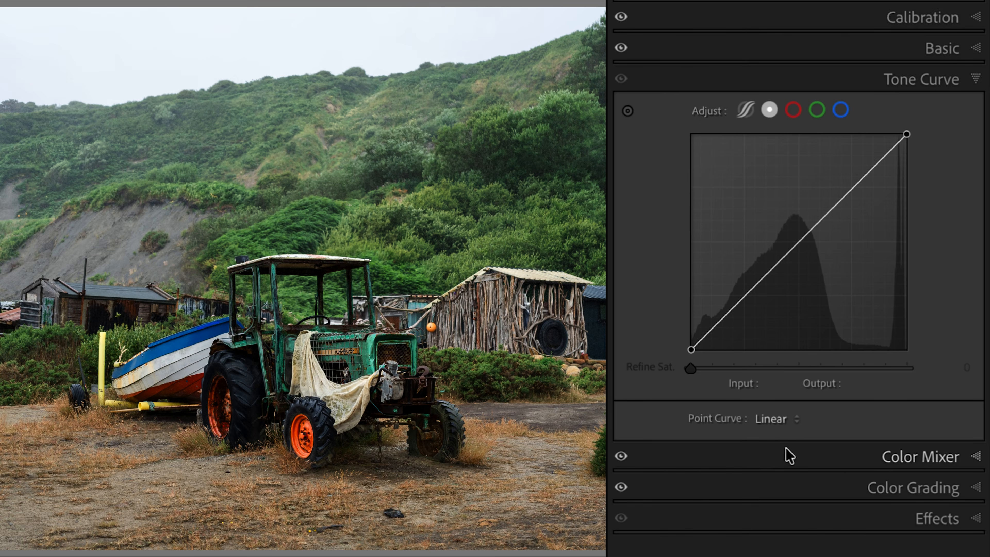
left_click(803, 423)
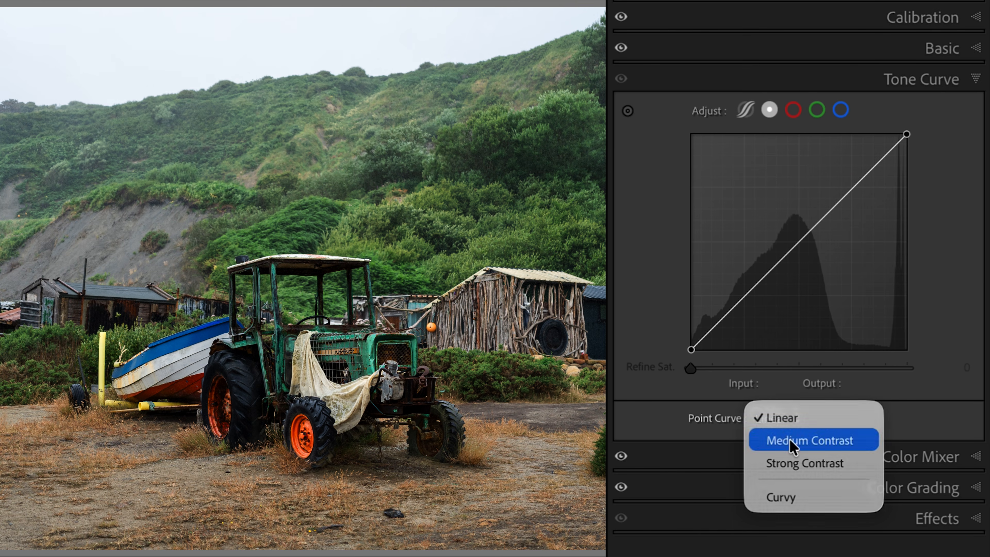
left_click(791, 441)
left_click(795, 423)
left_click(795, 440)
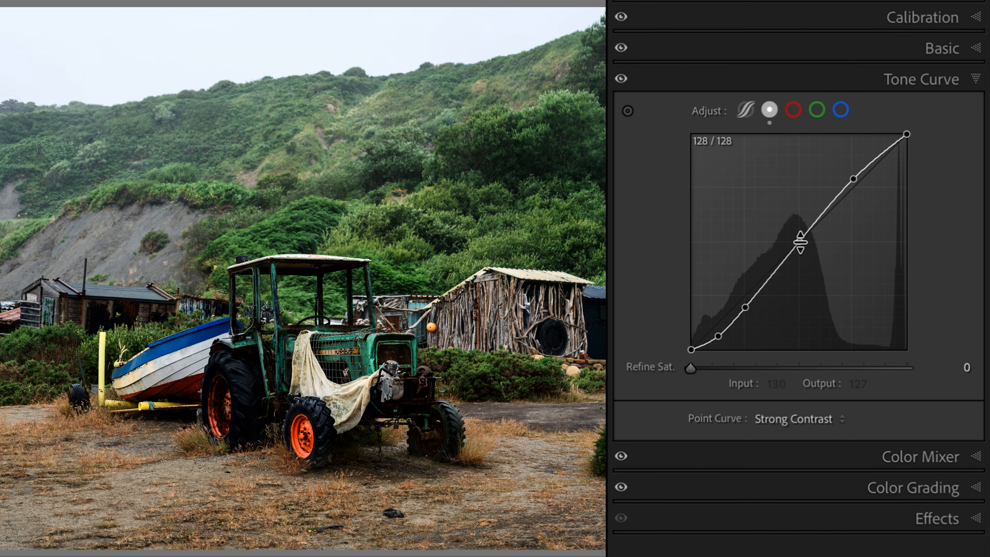
mouse_move(800, 242)
left_mouse_down()
mouse_move(800, 289)
mouse_move(800, 212)
mouse_move(937, 215)
mouse_move(741, 248)
mouse_move(858, 232)
mouse_move(752, 218)
mouse_move(748, 234)
mouse_move(645, 215)
mouse_move(790, 272)
mouse_move(787, 197)
mouse_move(792, 310)
mouse_move(798, 179)
mouse_move(797, 253)
mouse_move(798, 232)
left_mouse_up()
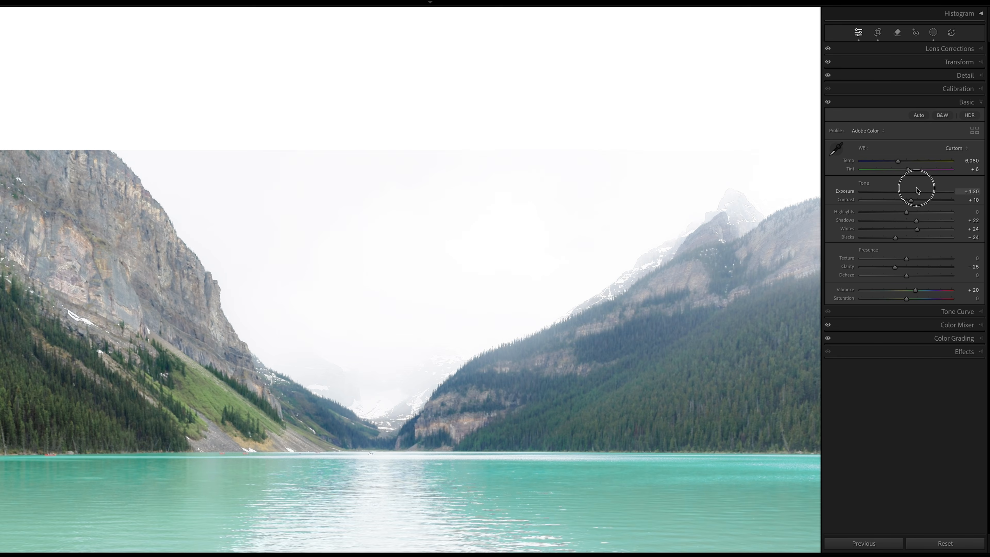
left_click_drag(913, 189, 913, 191)
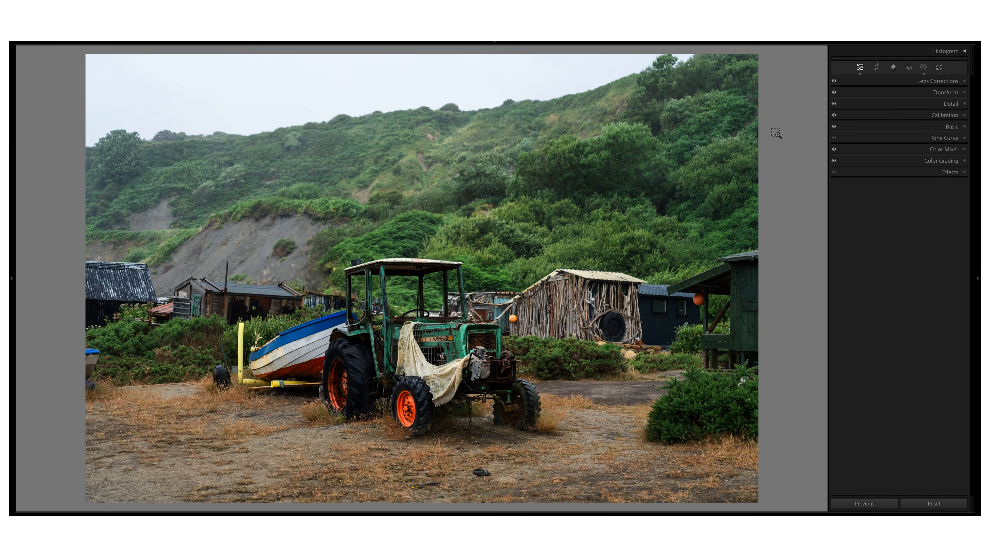
Set the background color around the tractor photo to White.
right_click(778, 136)
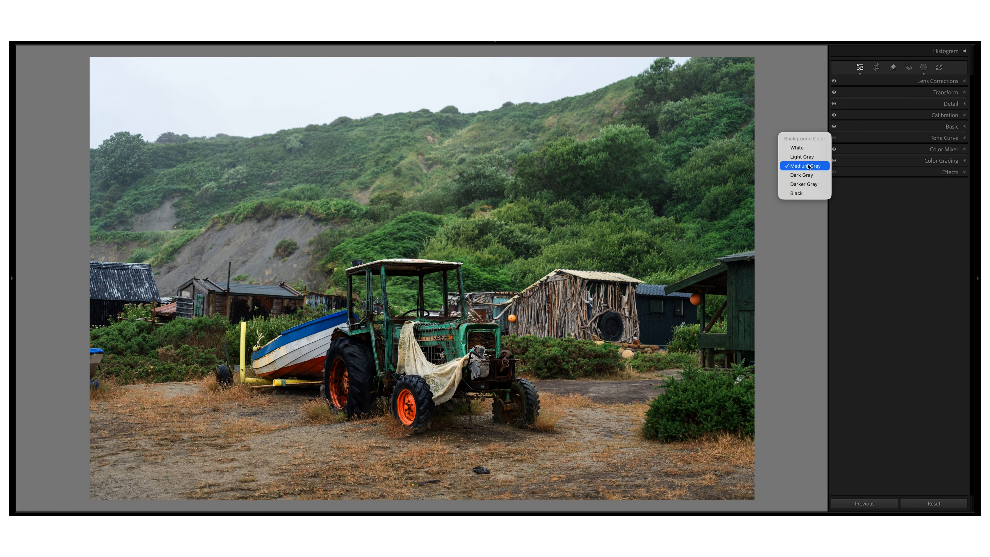
left_click(813, 148)
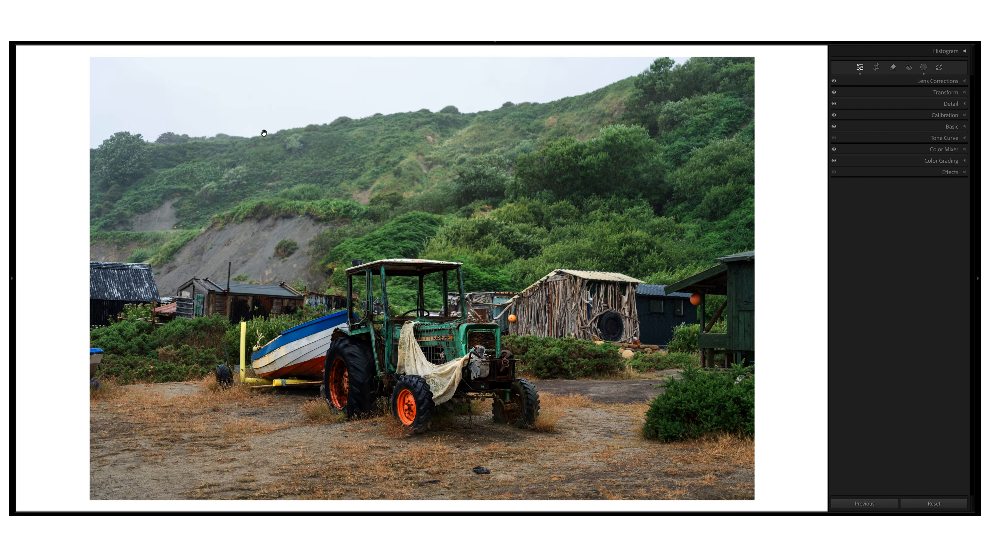
Open the SKY ONLY mask on the tractor photo and raise its exposure to 0.52.
left_click(924, 67)
left_click(880, 148)
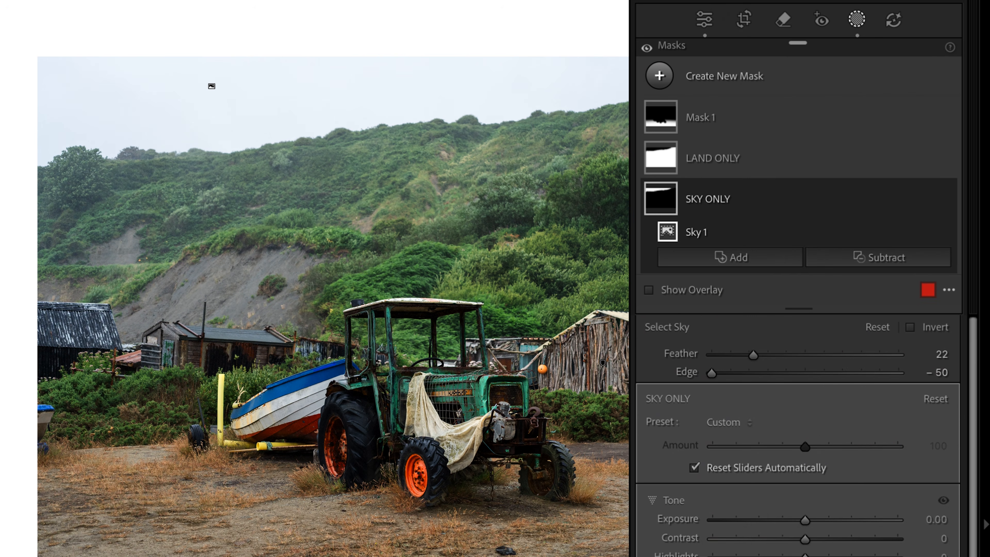
left_click(911, 276)
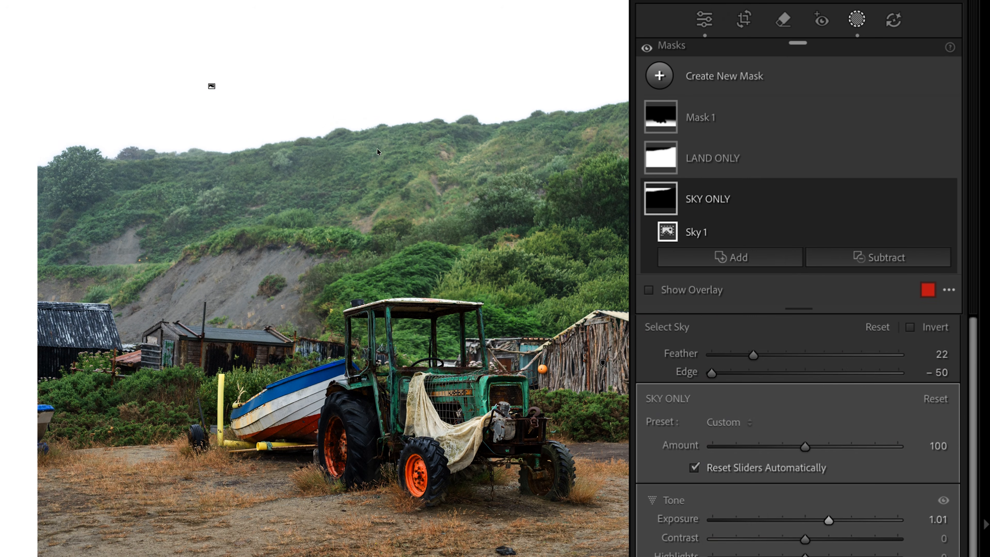
left_click_drag(827, 520, 825, 522)
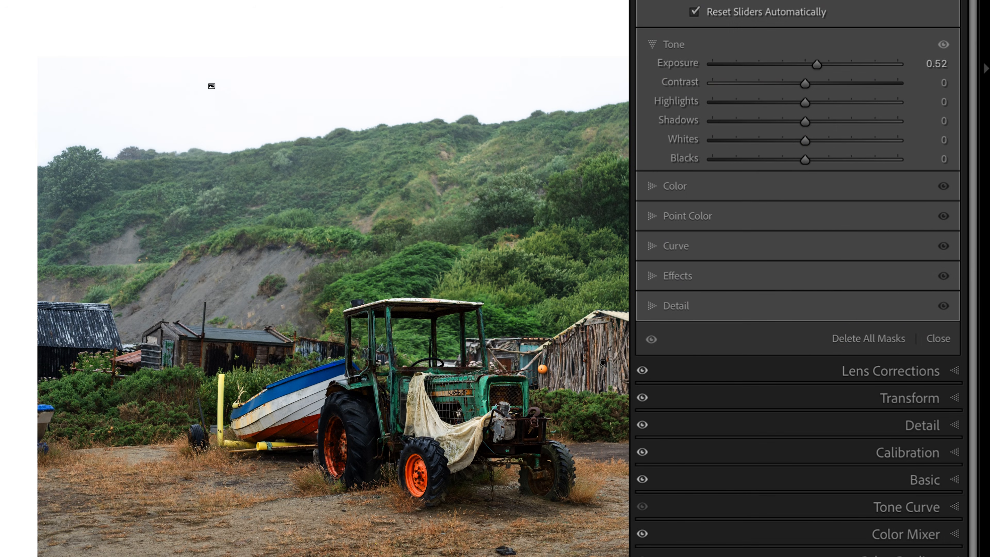
Lower the white endpoint of the SKY ONLY mask's curve to an output of 247.
left_click(676, 245)
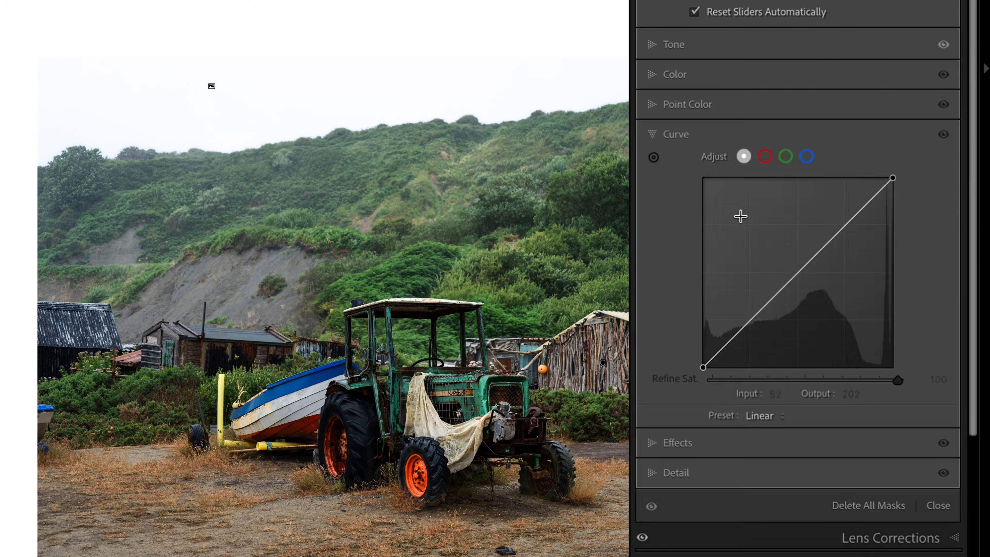
left_click_drag(893, 180, 894, 182)
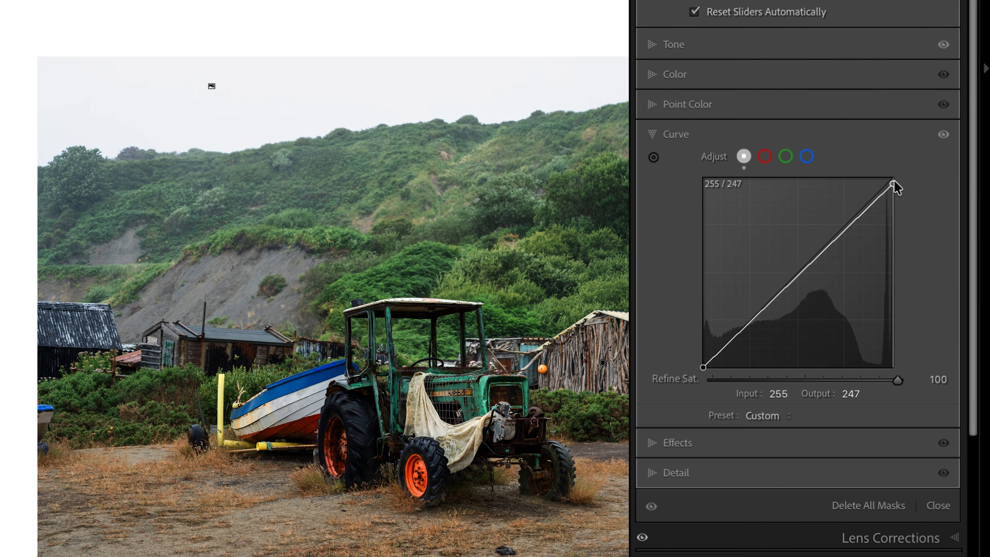